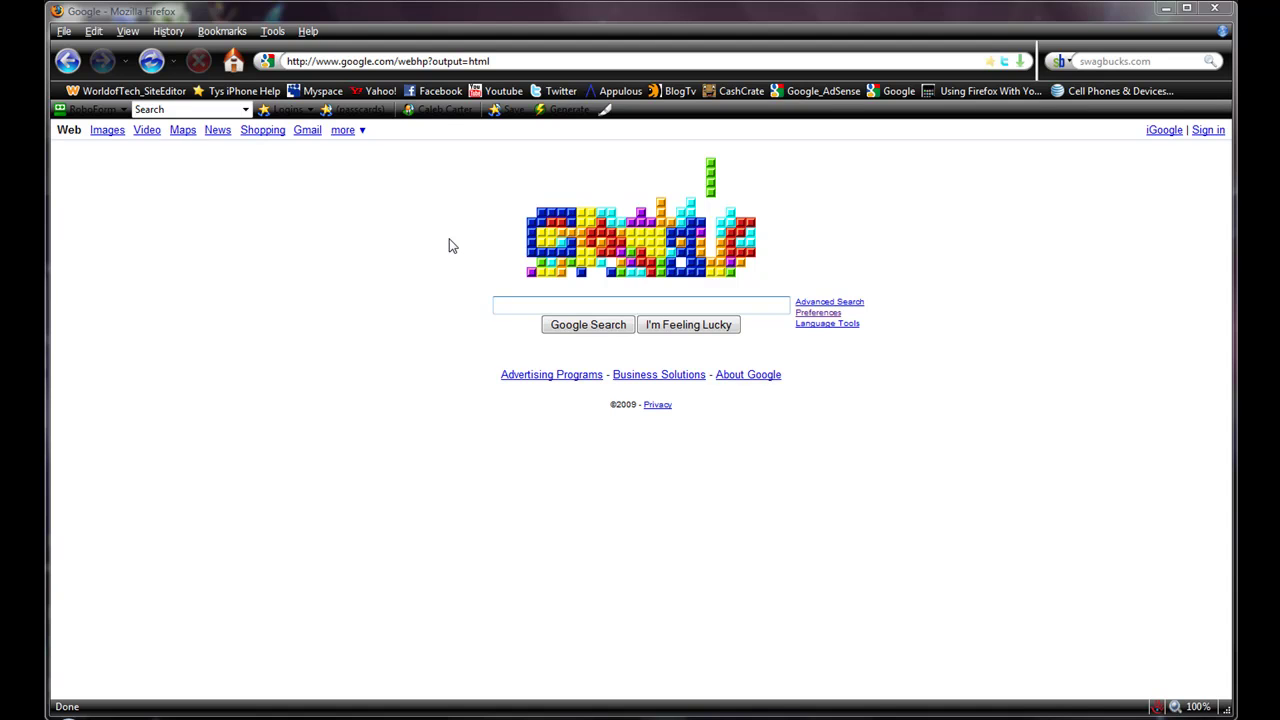
Load about:config and accept the 'I'll be careful, I promise!' warning to reach the preference list.
click(506, 62)
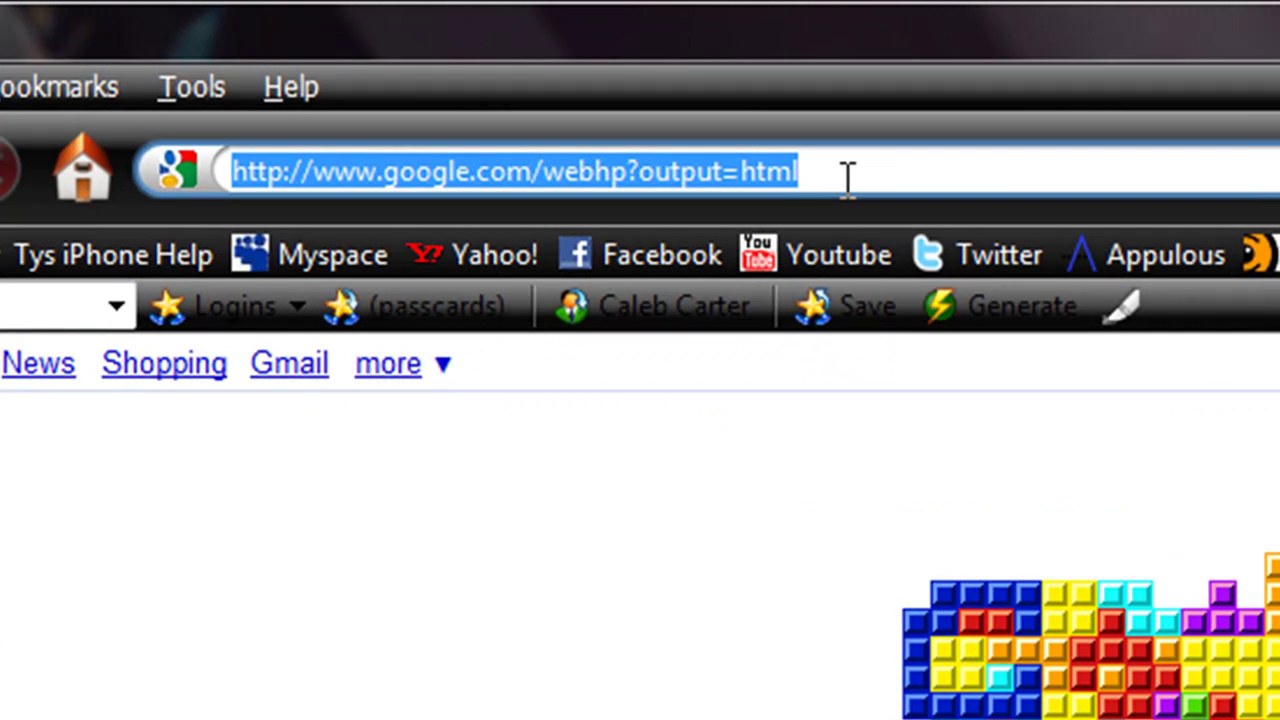
key(BackSpace)
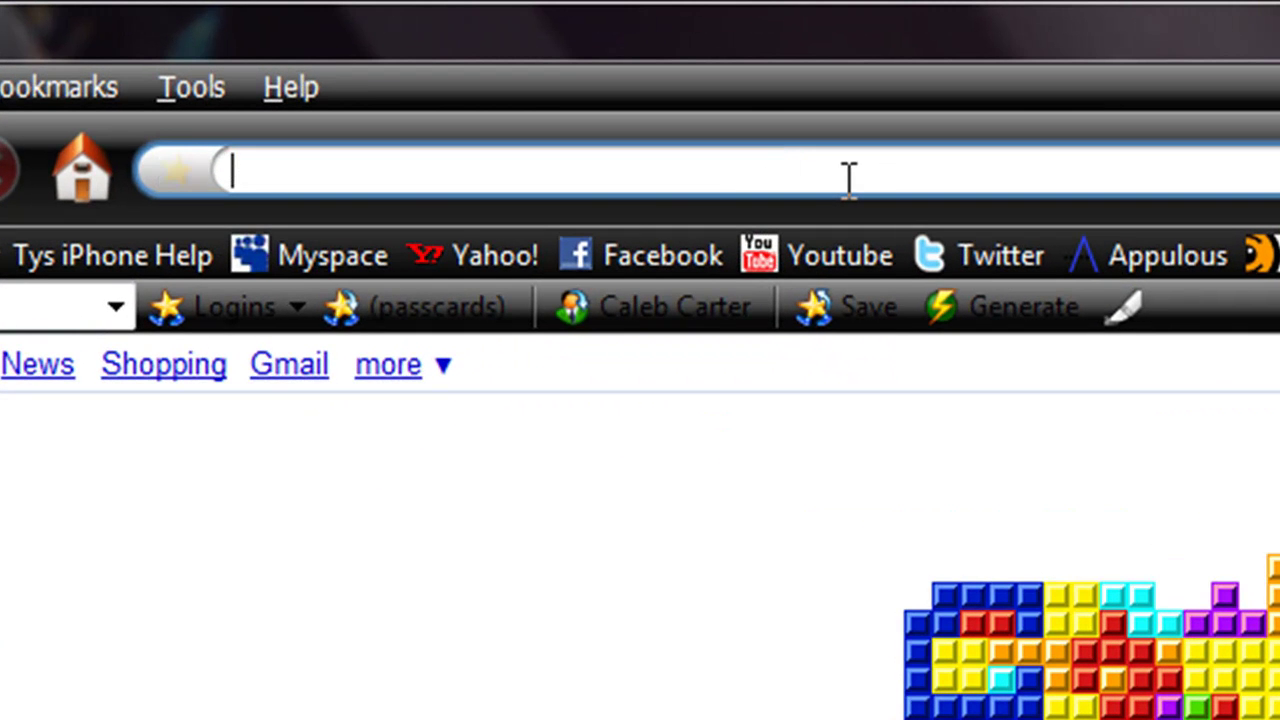
text(about:)
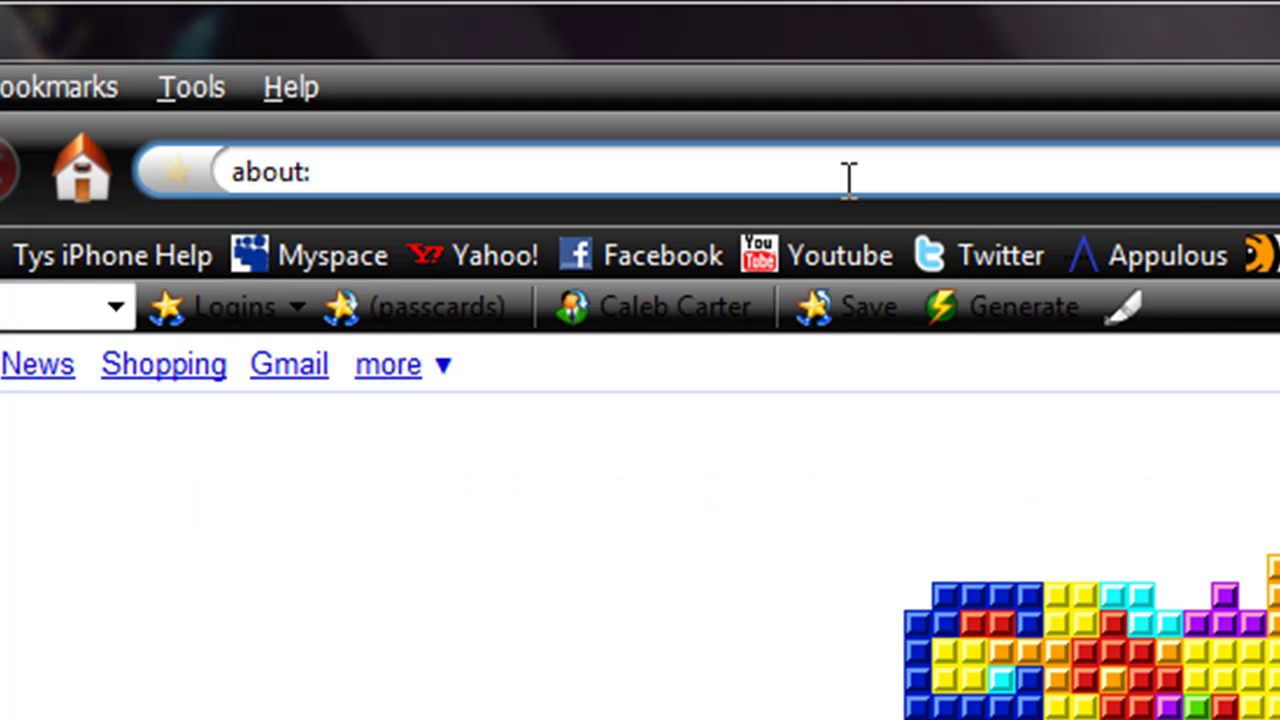
text(congi)
key(BackSpace)
key(BackSpace)
text(fig)
key(Return)
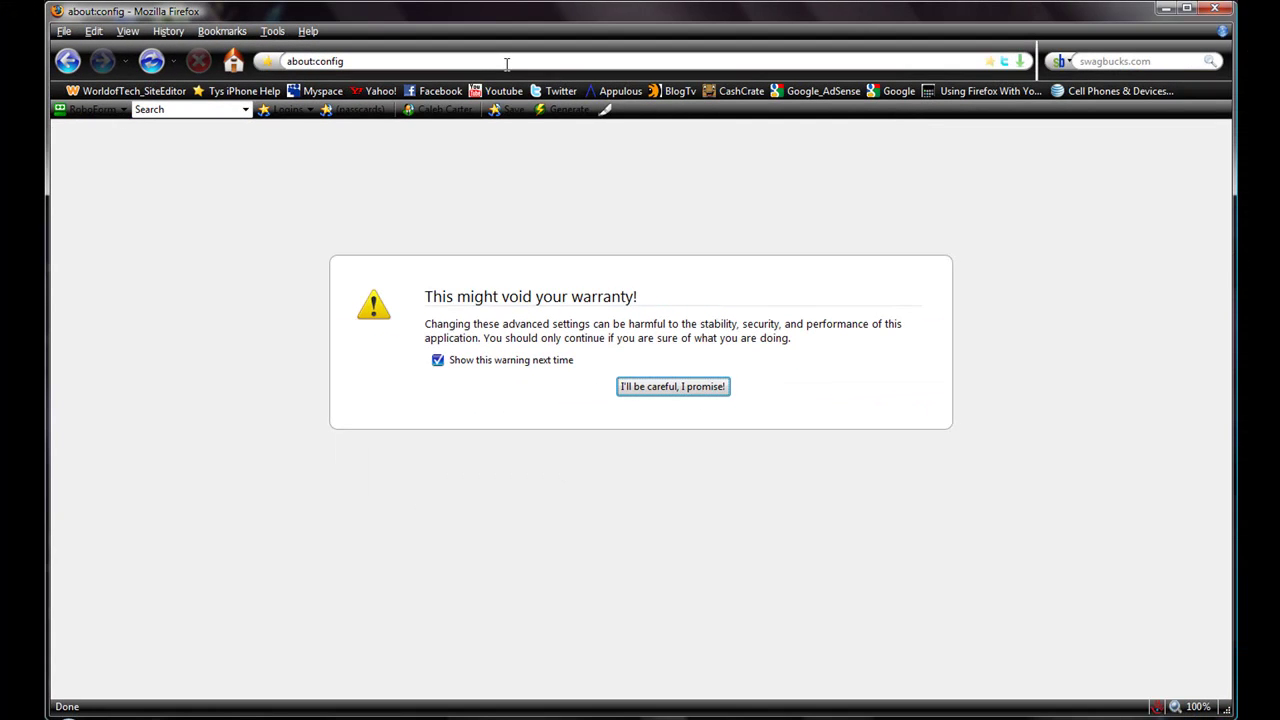
click(676, 394)
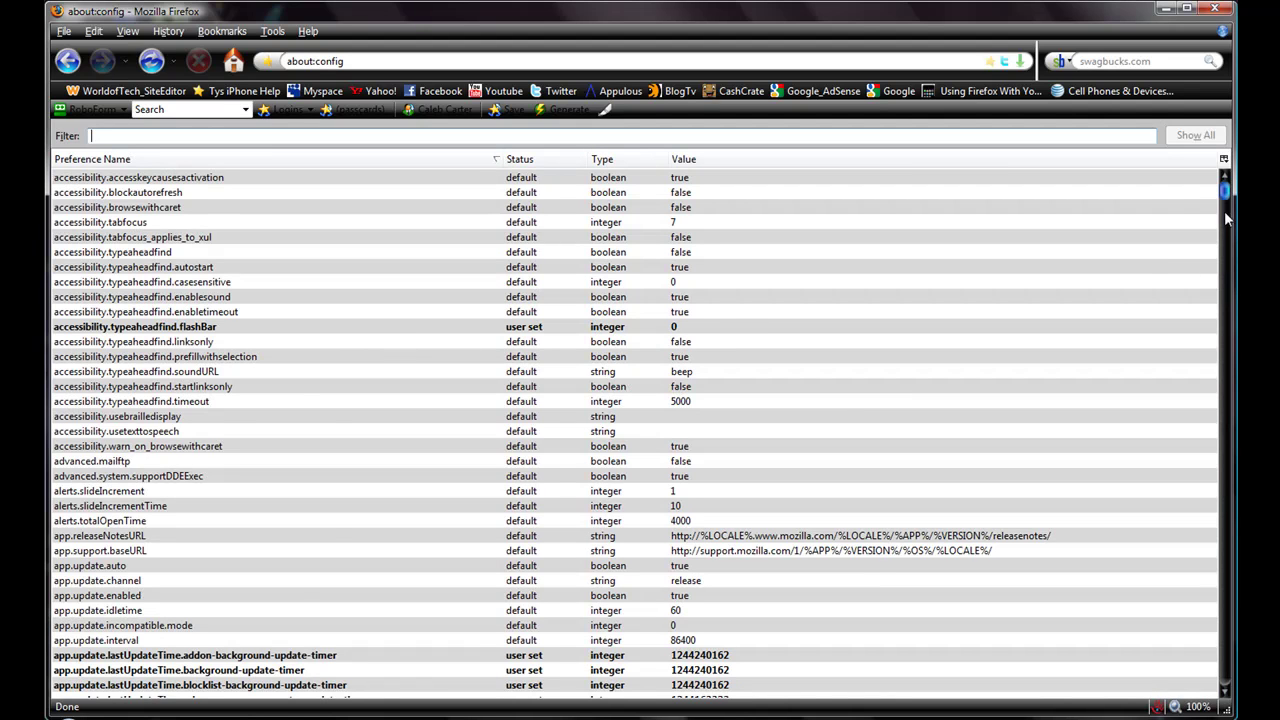
mouse_move(1223, 188)
mouse_down()
mouse_move(1221, 305)
mouse_move(1221, 202)
mouse_up()
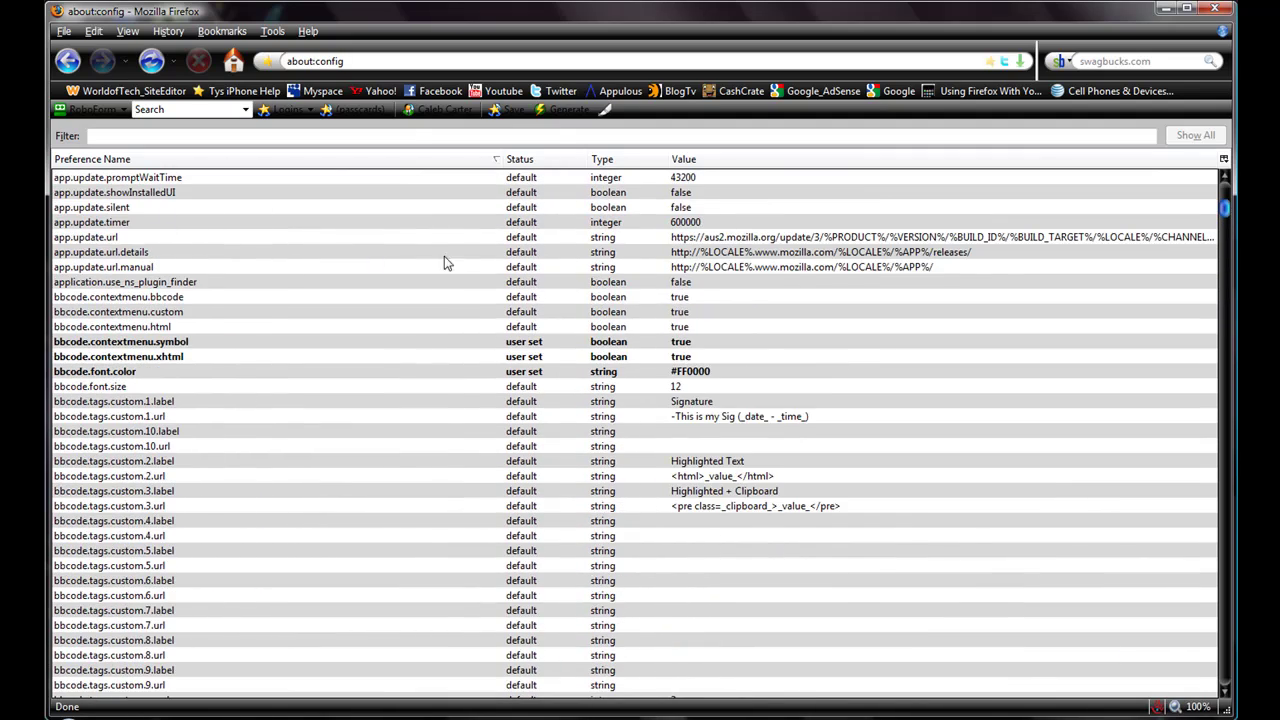
Create a new String preference named general.useragent.override.
right_click(336, 258)
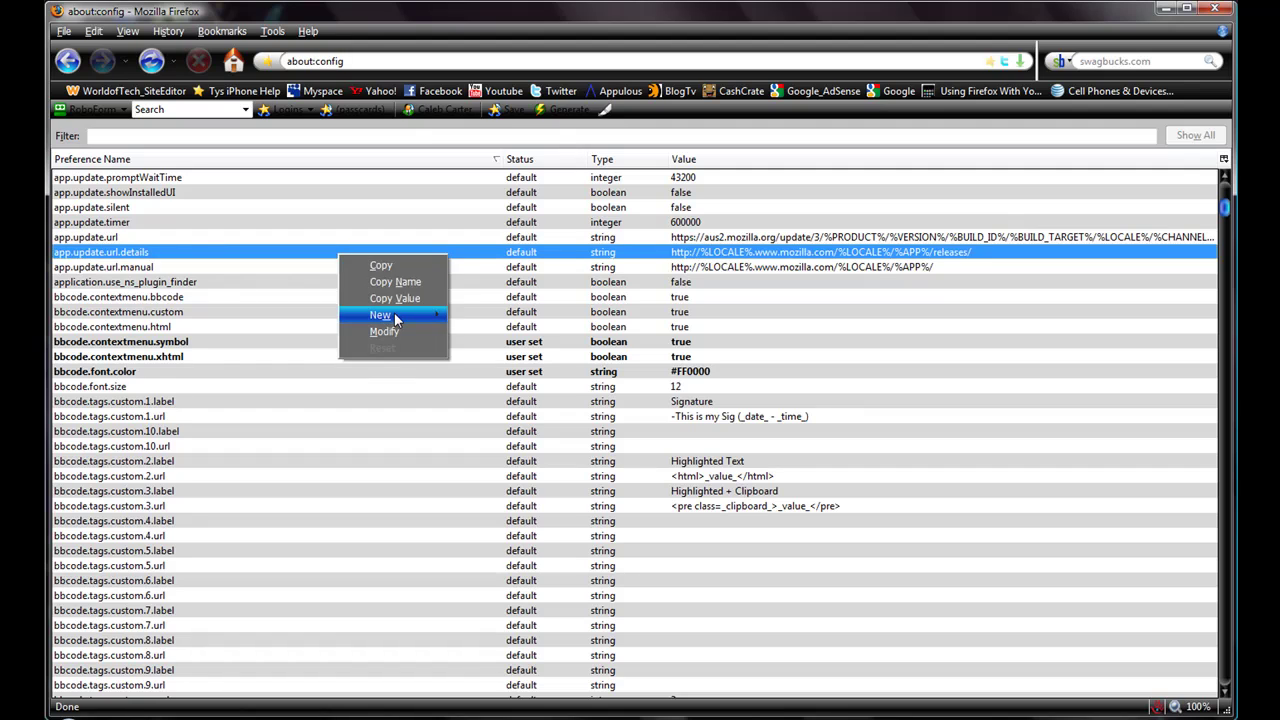
mouse_move(395, 313)
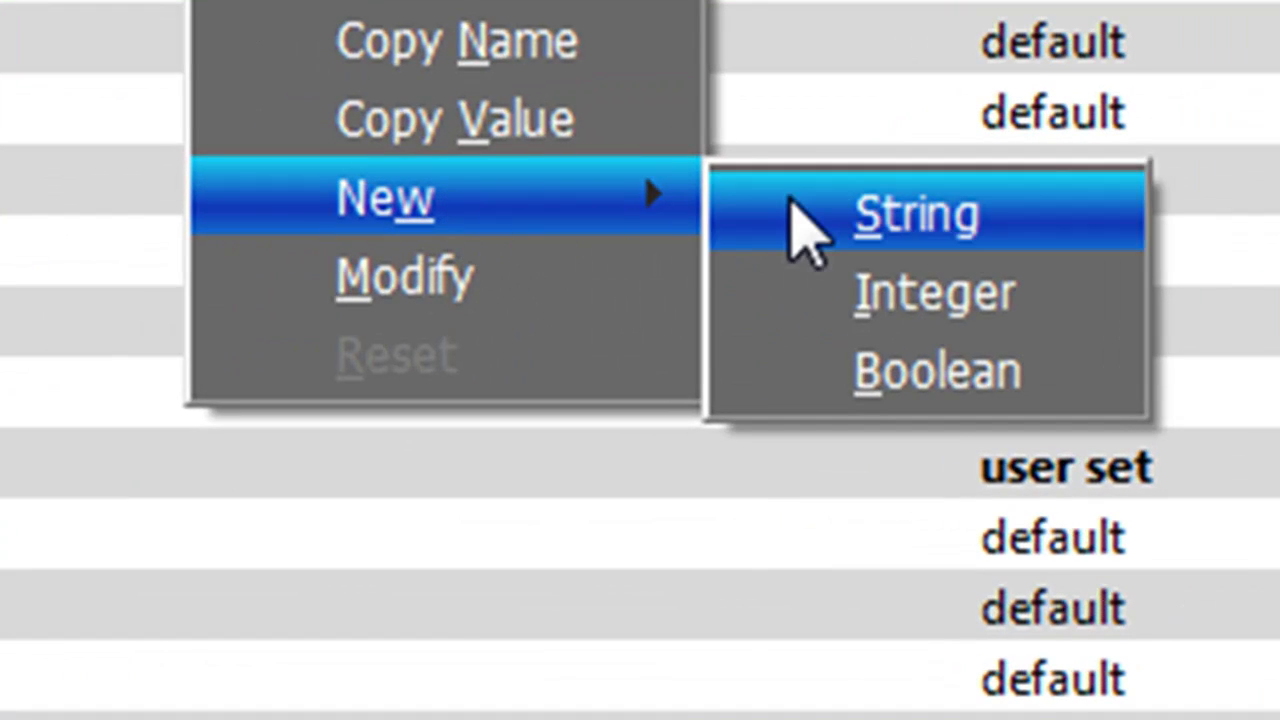
click(822, 228)
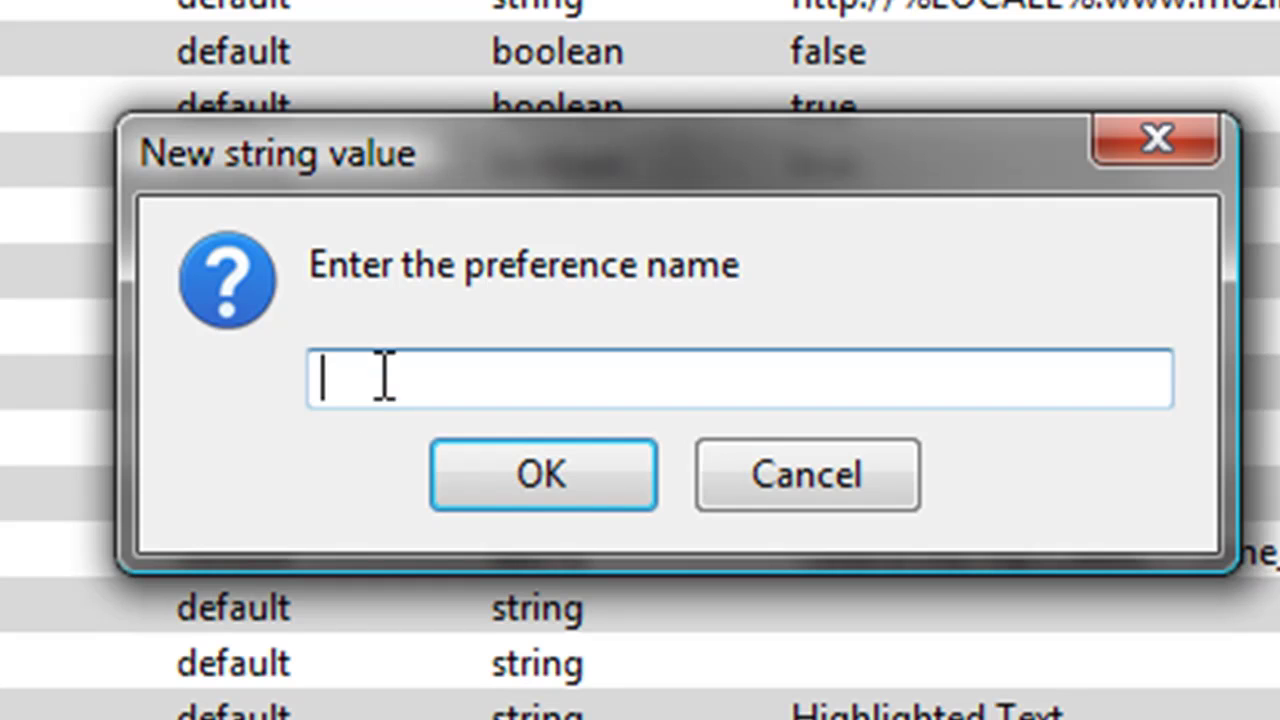
text(gene)
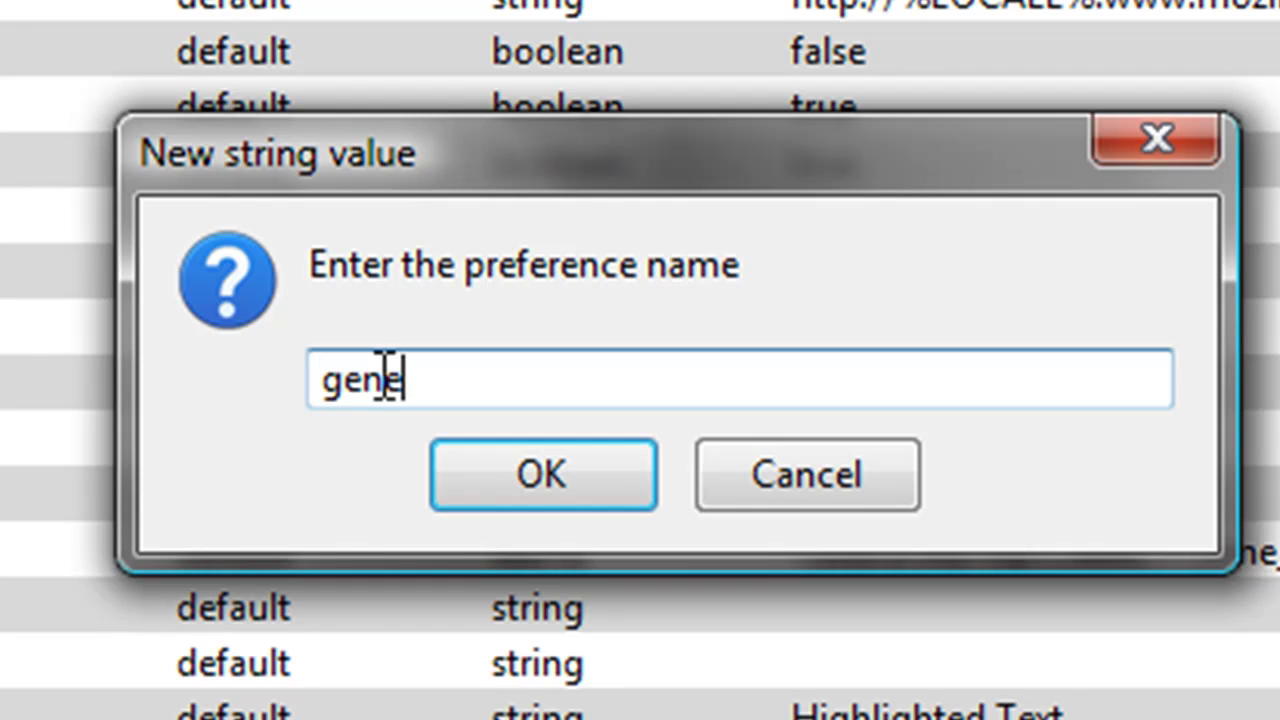
text(ral.)
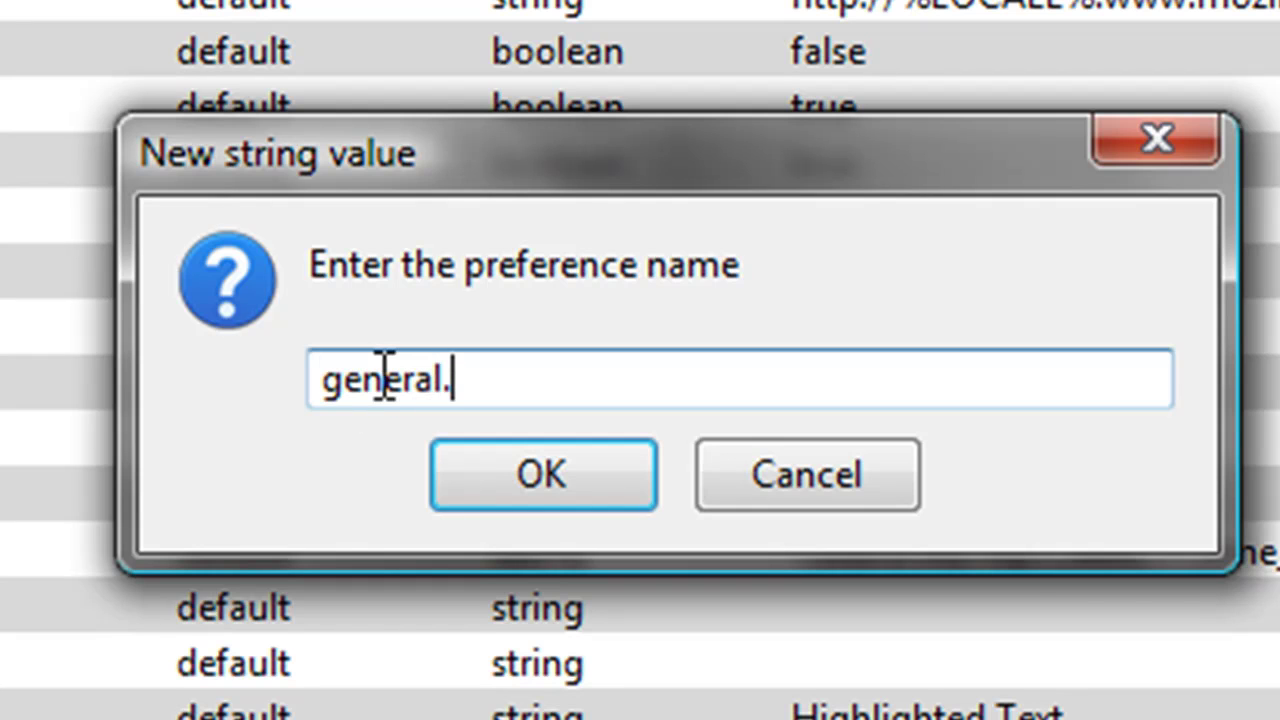
text(userag)
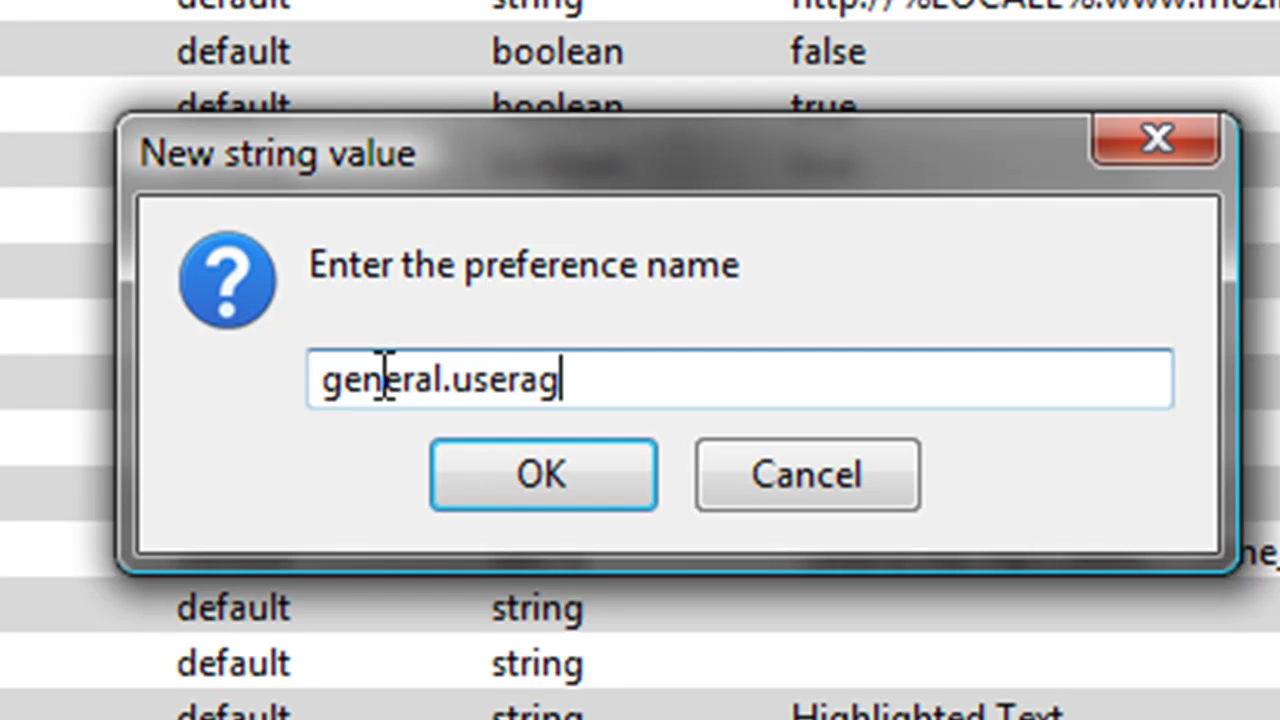
text(ent.o)
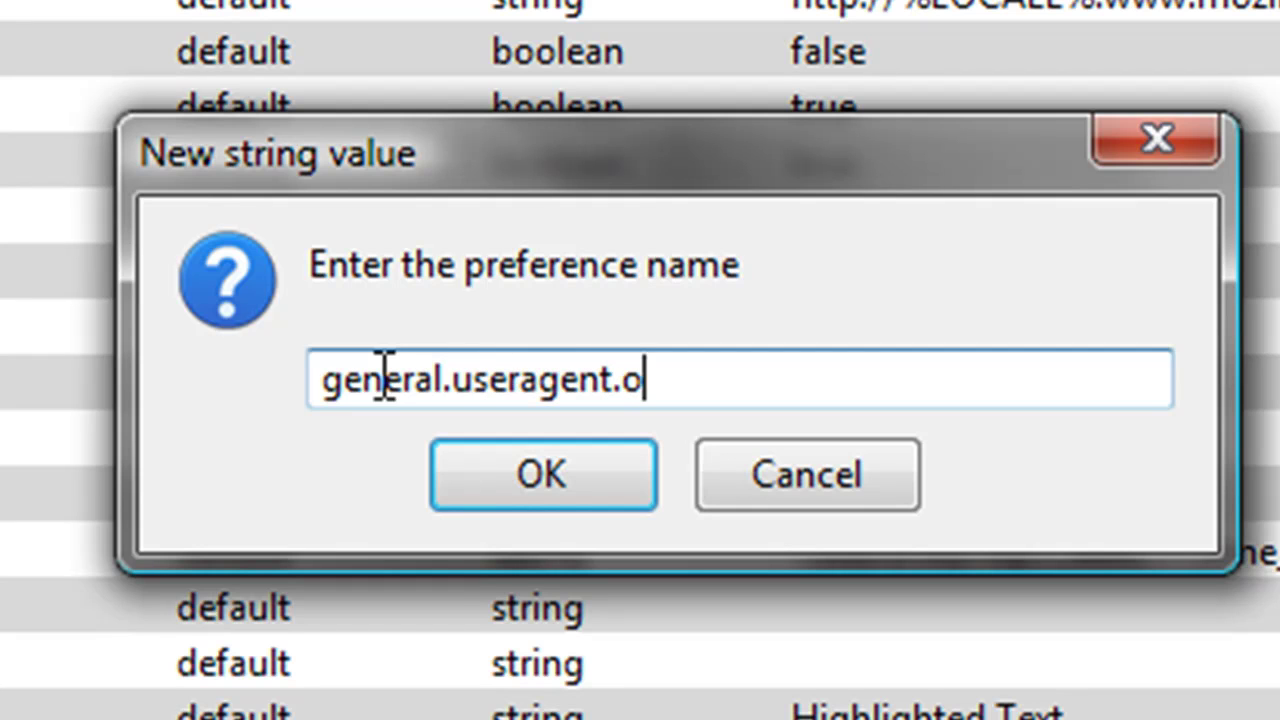
text(verr)
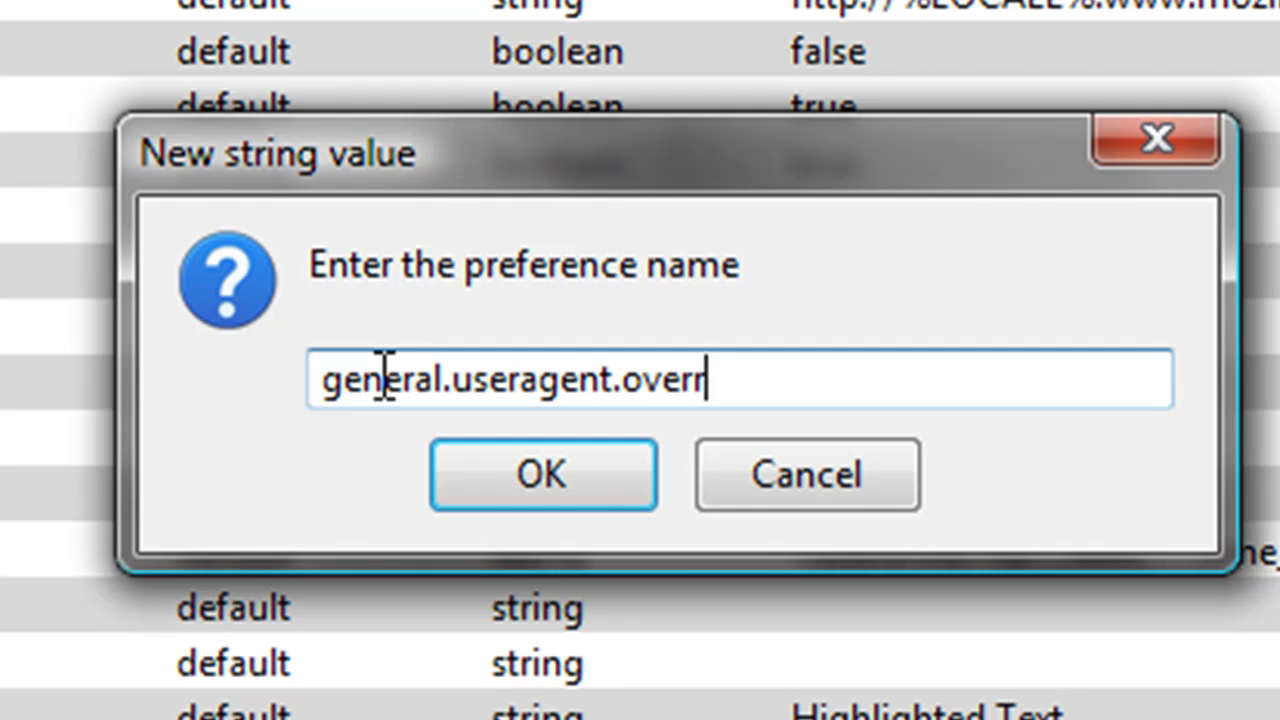
text(ide)
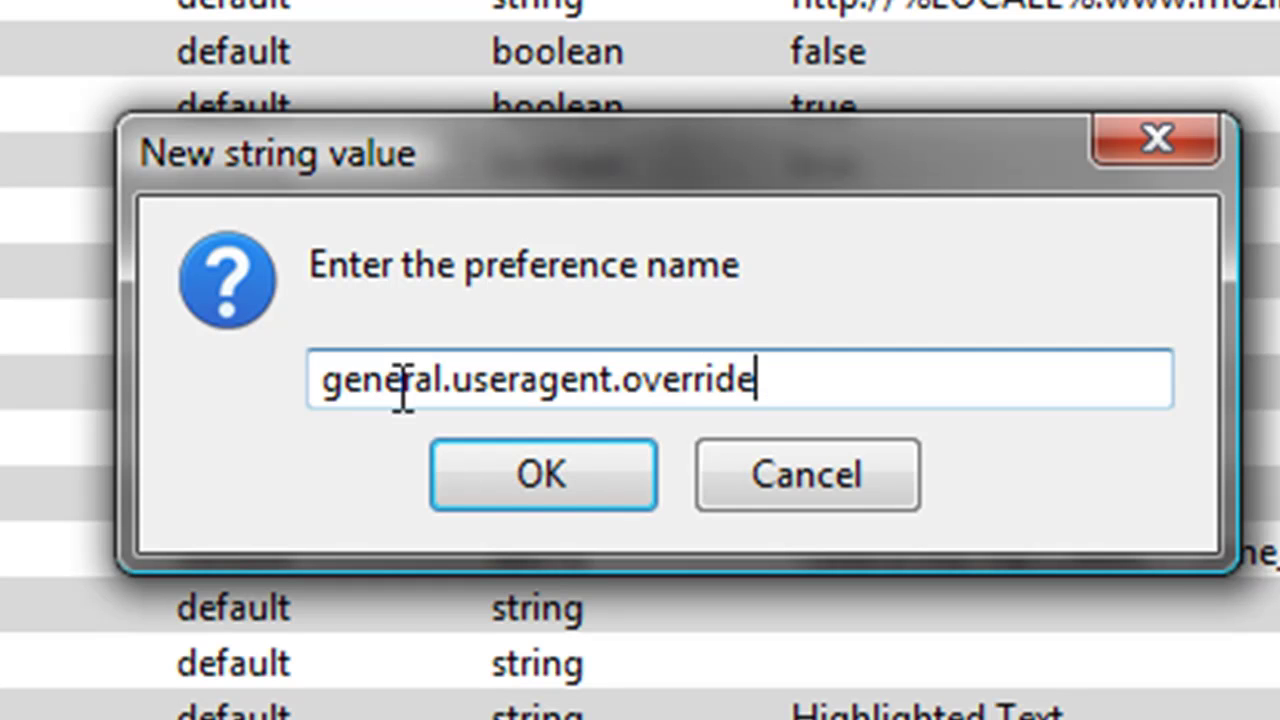
click(541, 476)
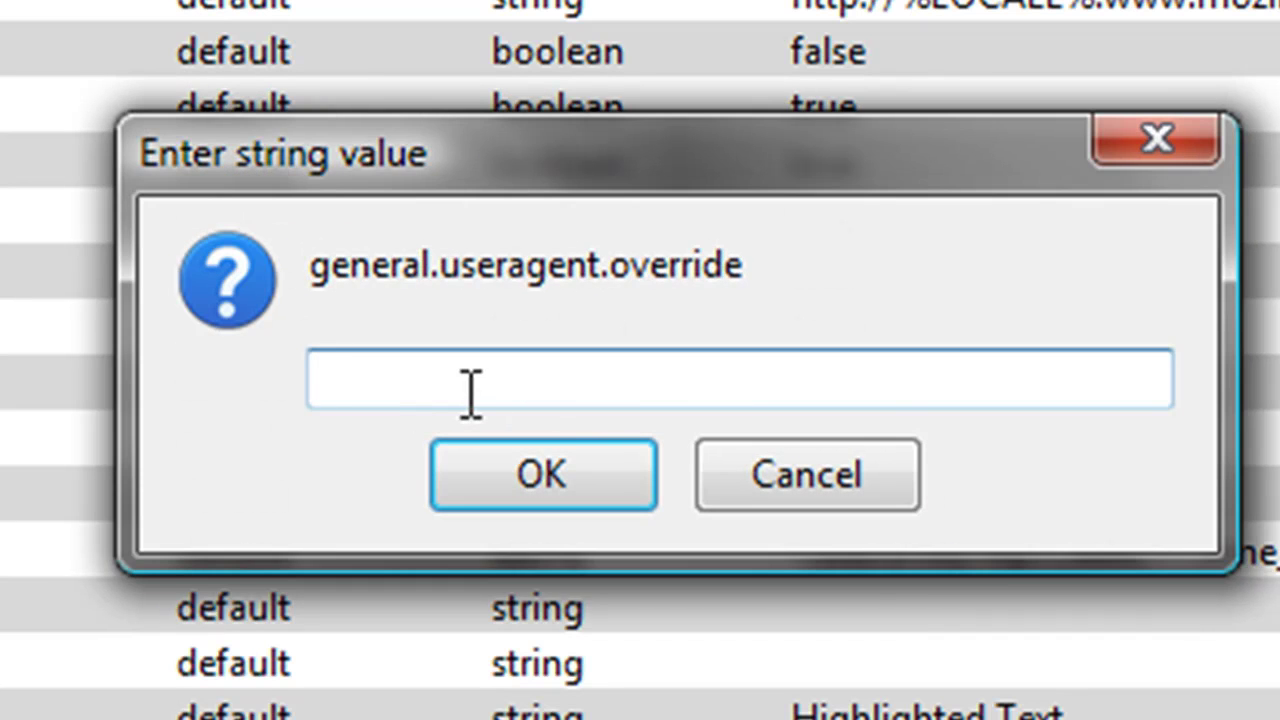
Type the value's opening 'Mozilla/5.0 (iPhone; U; CPU like Mac OS X; en)'.
text(Moz)
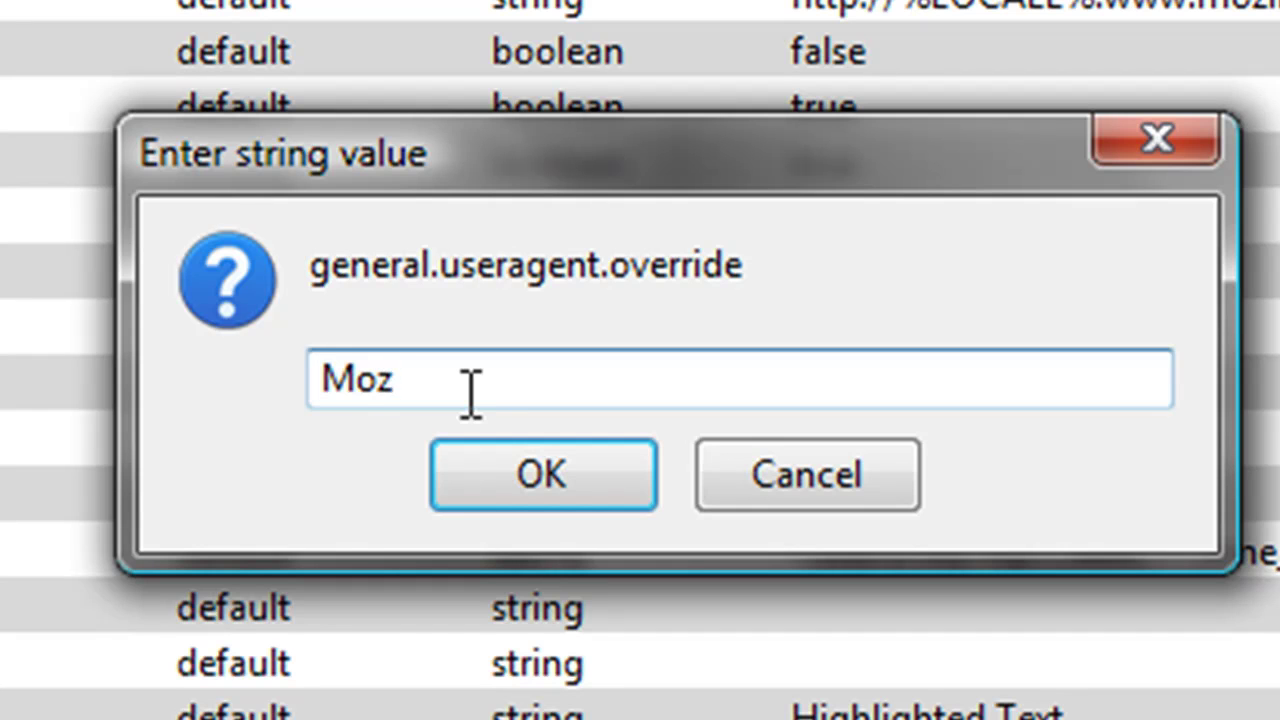
text(ilaa)
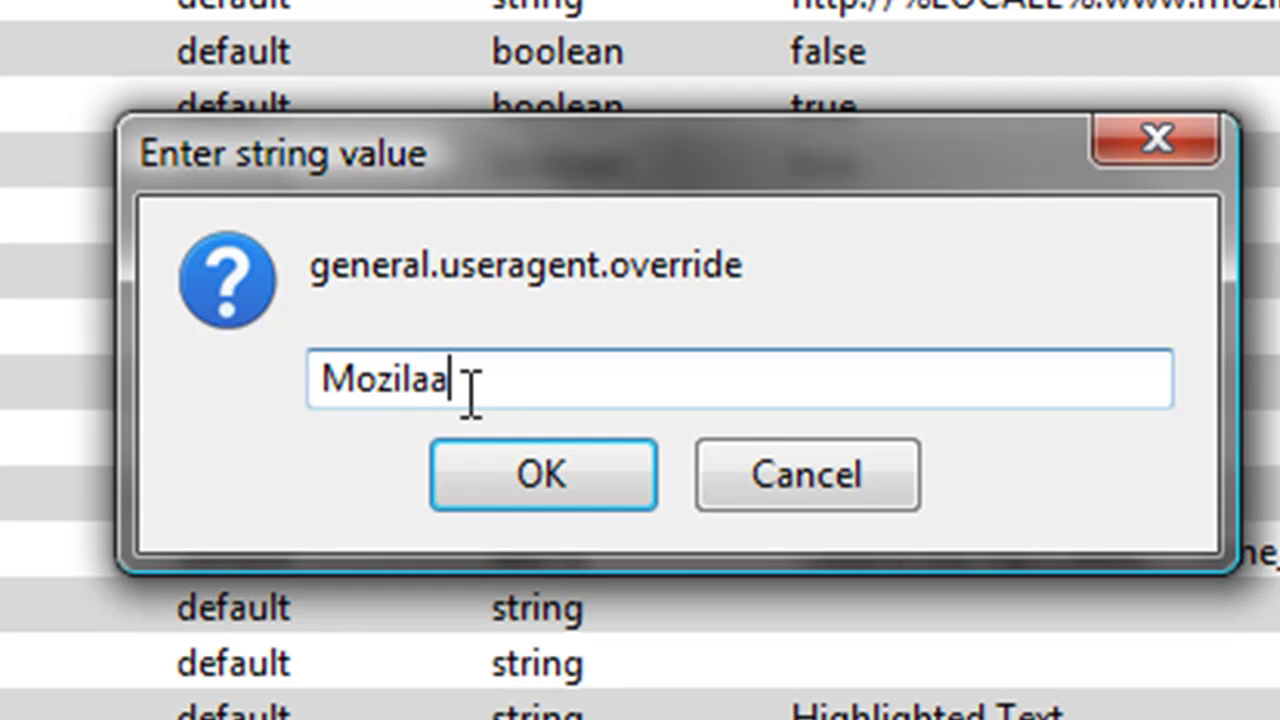
key(BackSpace)
key(BackSpace)
text(la)
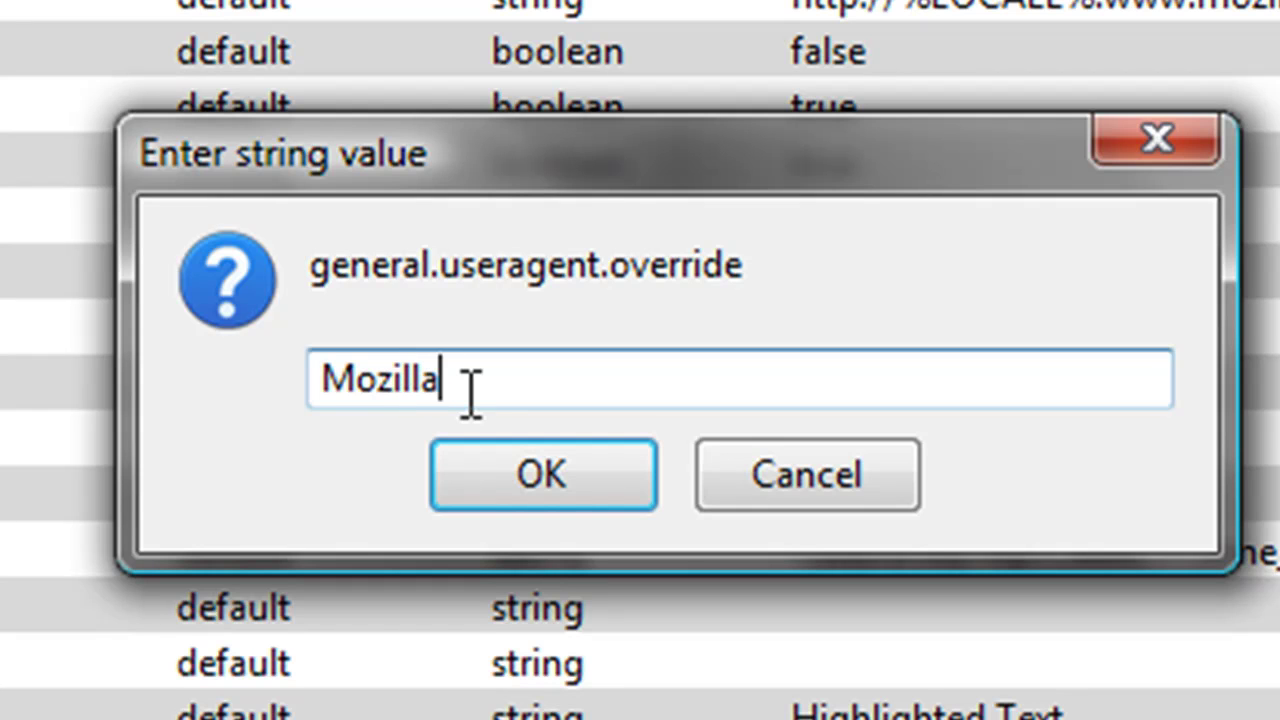
text(?)
key(BackSpace)
text(/5.0 (iPhone)
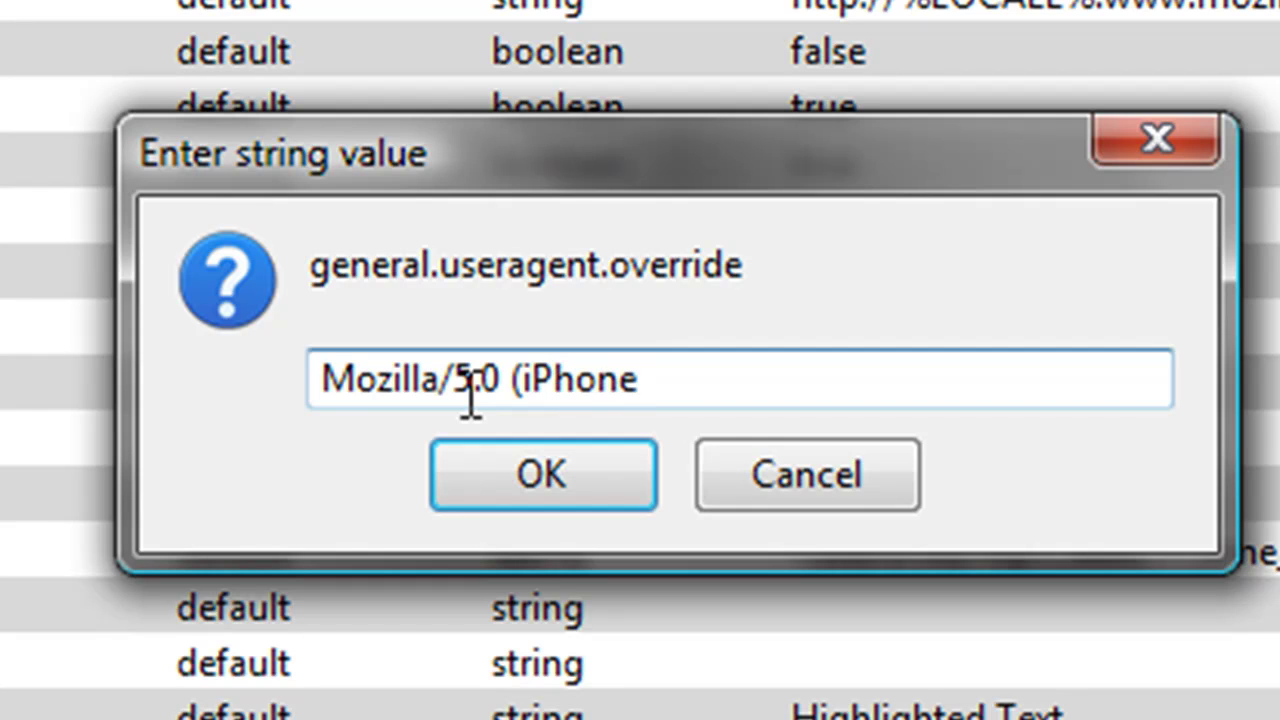
text(:)
key(BackSpace)
text(; U; )
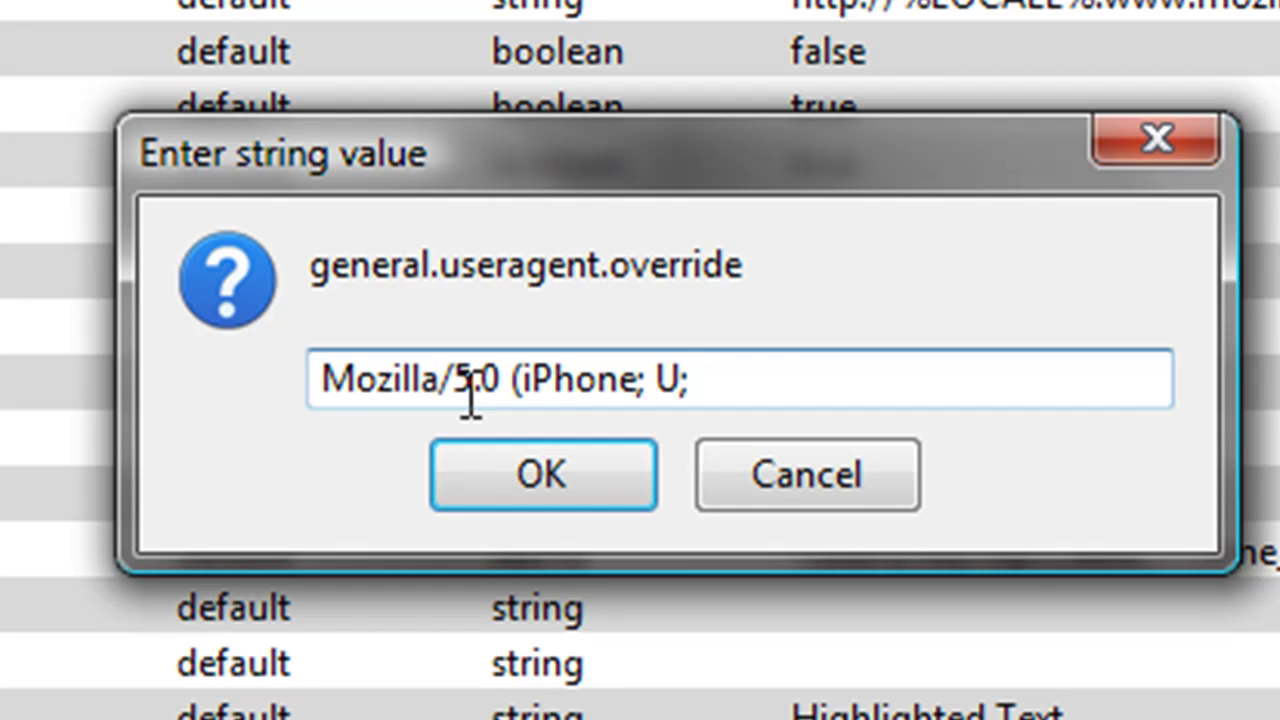
text(CPU)
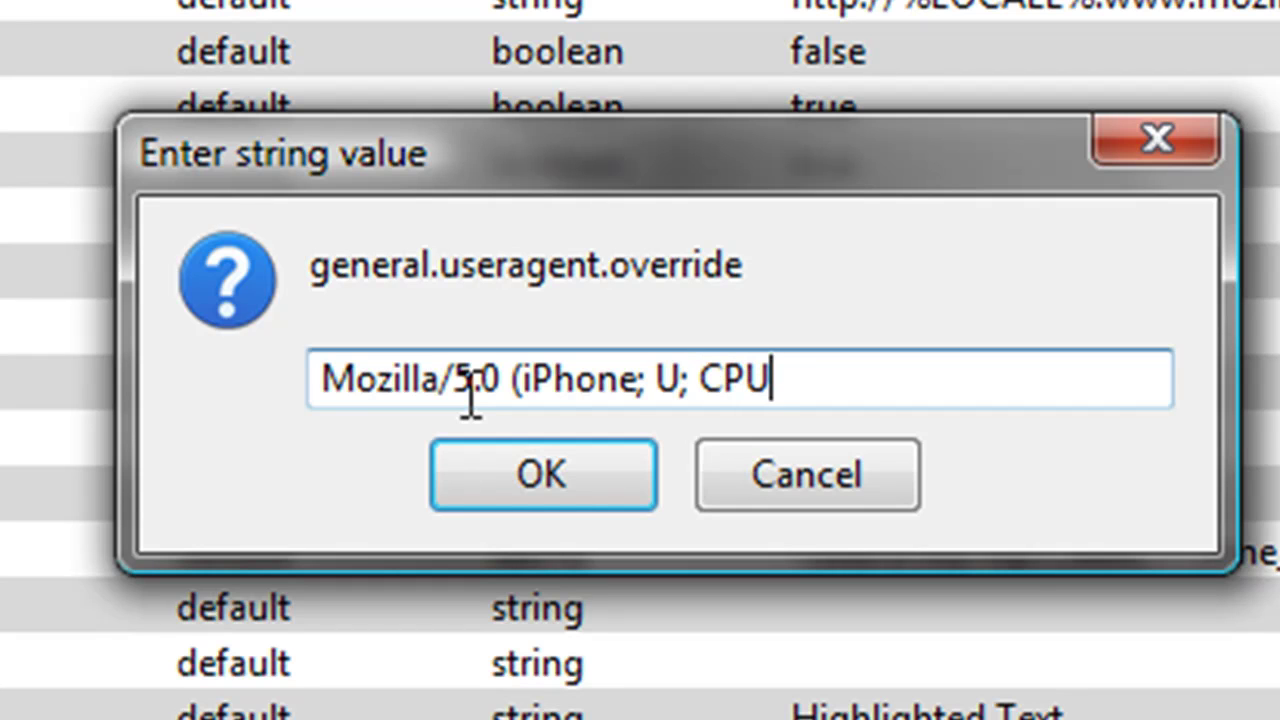
text( like)
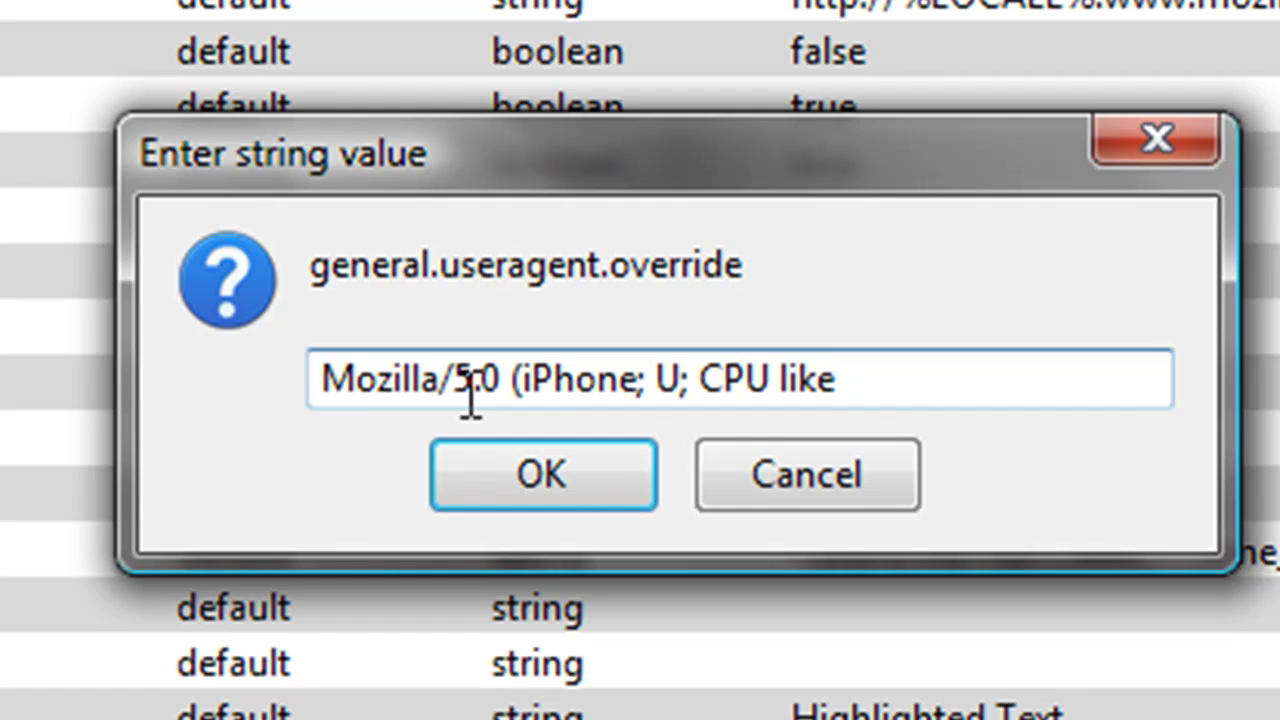
text( Mac O)
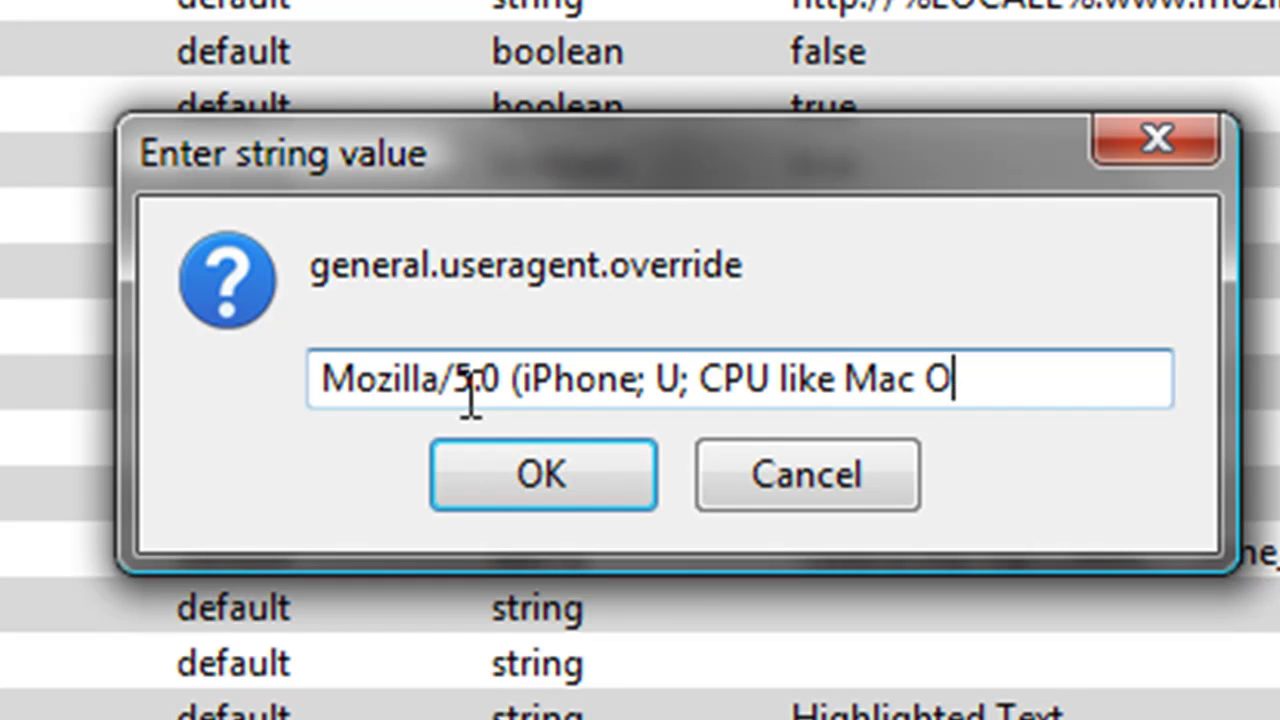
text(S X)
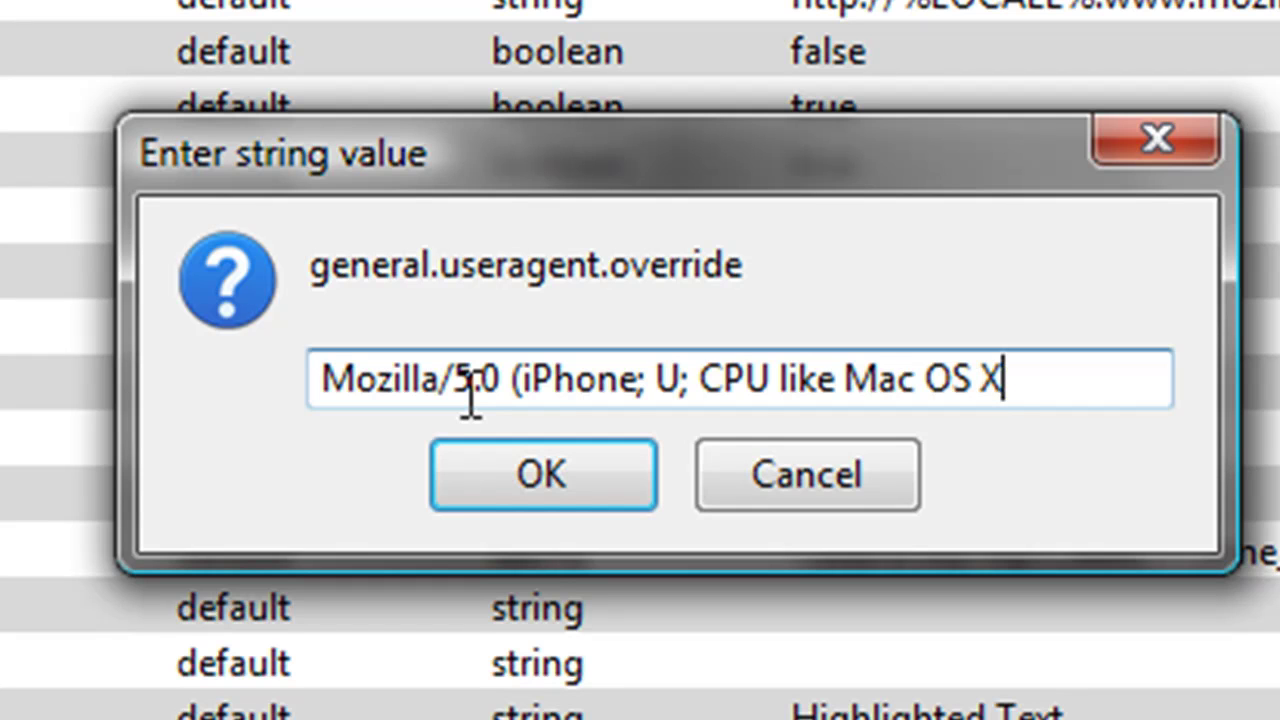
text(; en) A)
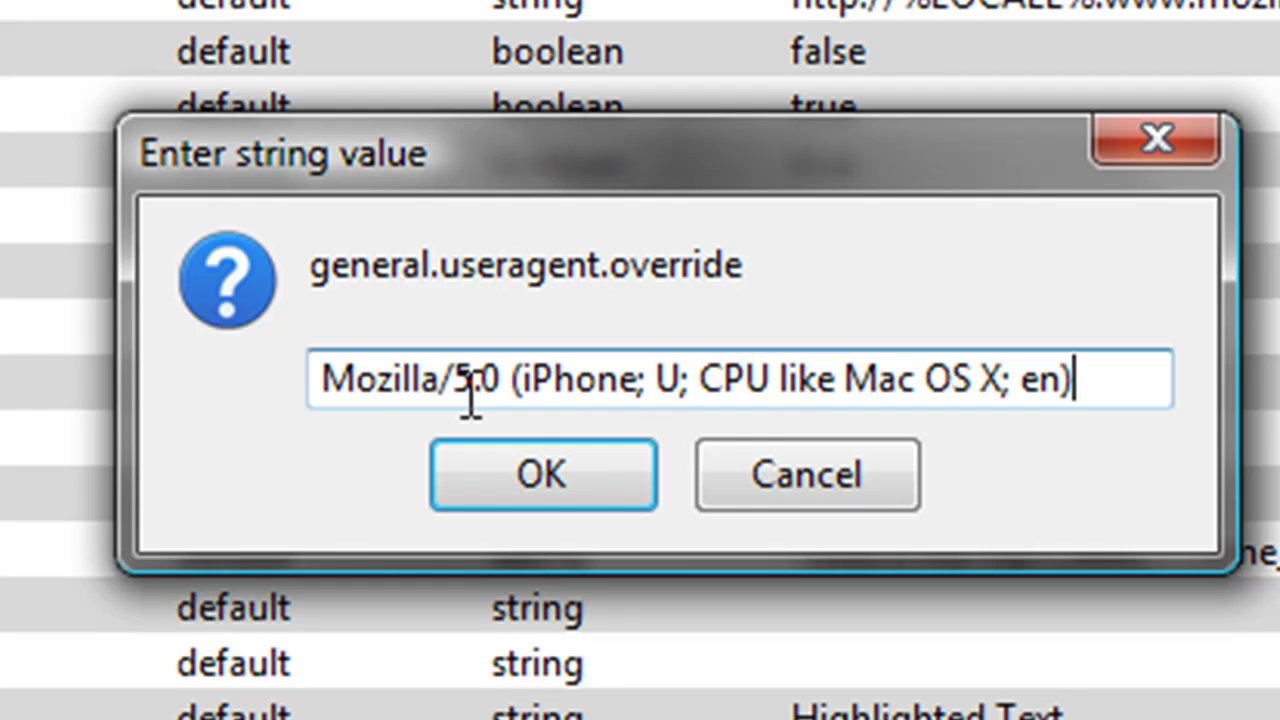
text(pl)
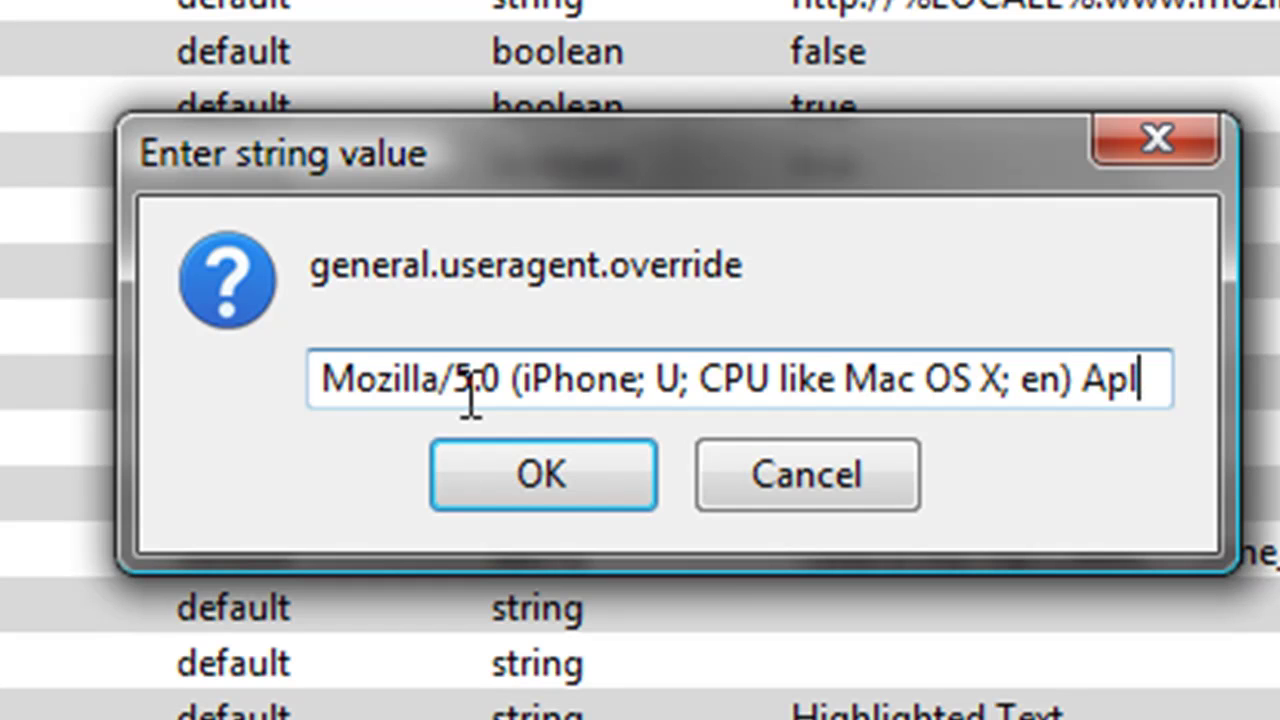
Finish it with 'AppleWebKit/420.1 (KHTML, like Gecko) Version/3.0 Mobile/4A102 Safari/419 (United States)'.
key(BackSpace)
text(pp)
key(BackSpace)
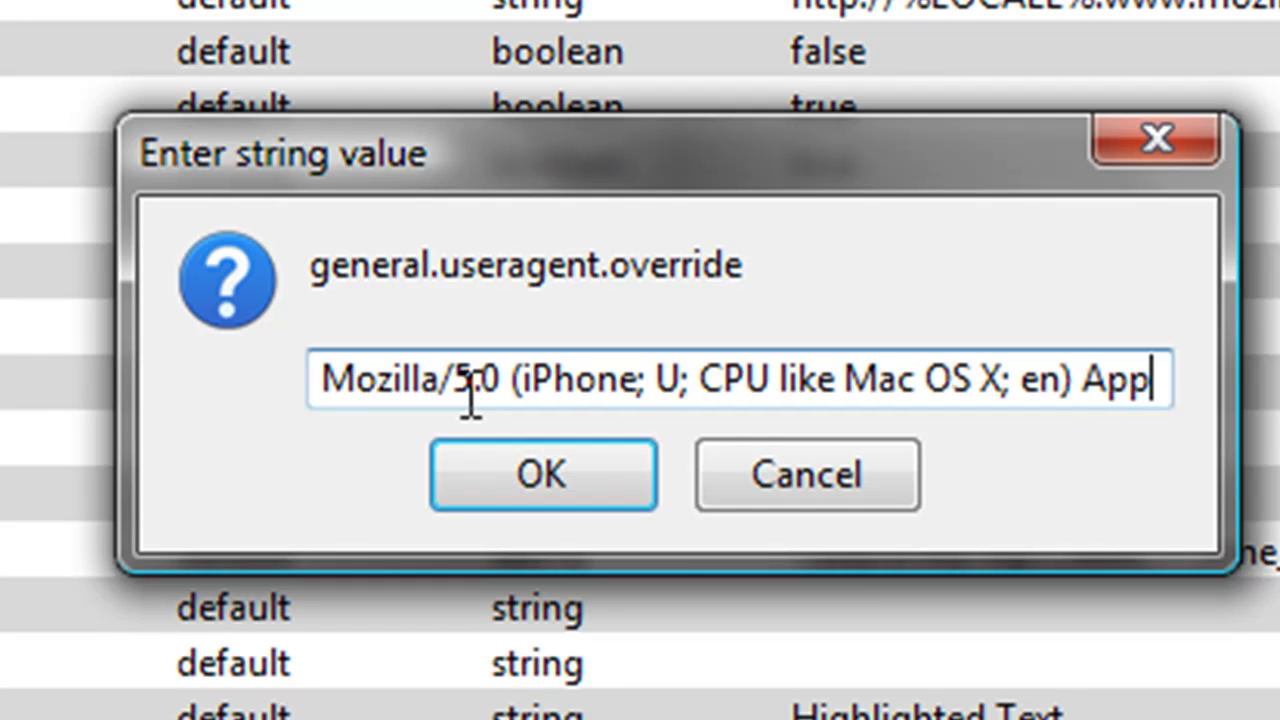
text(le)
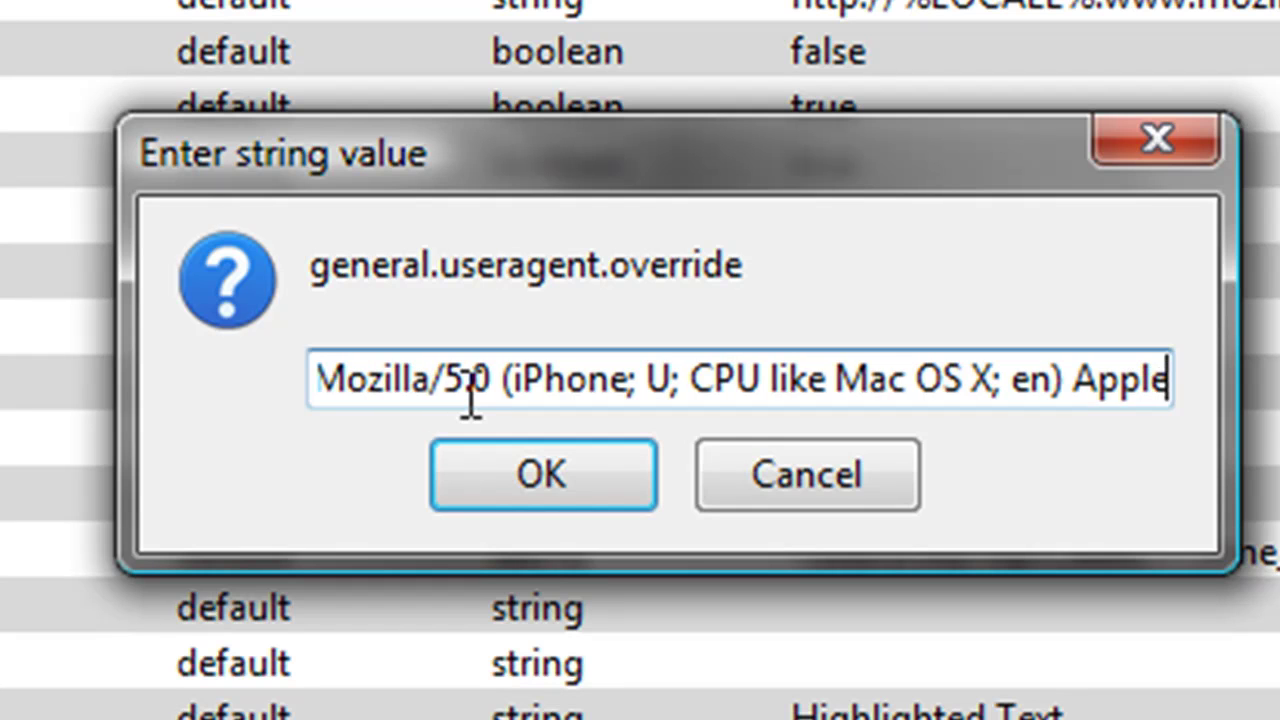
text(Web)
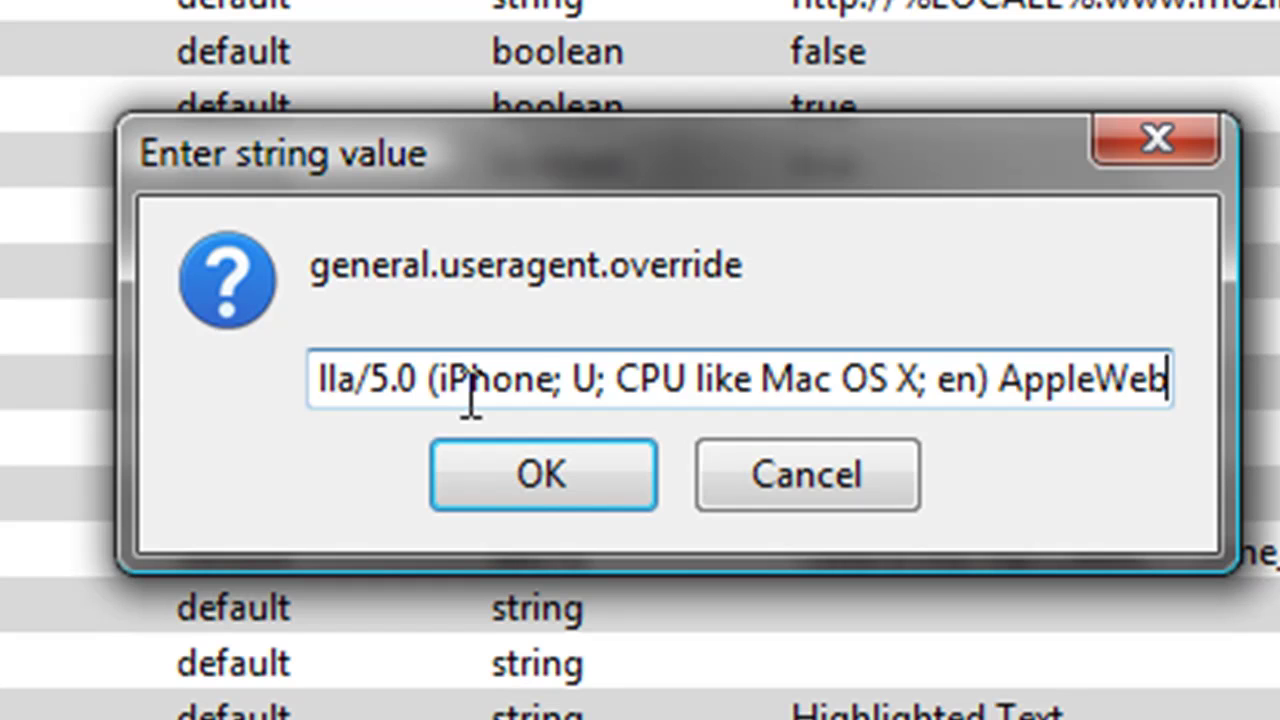
text(Kit)
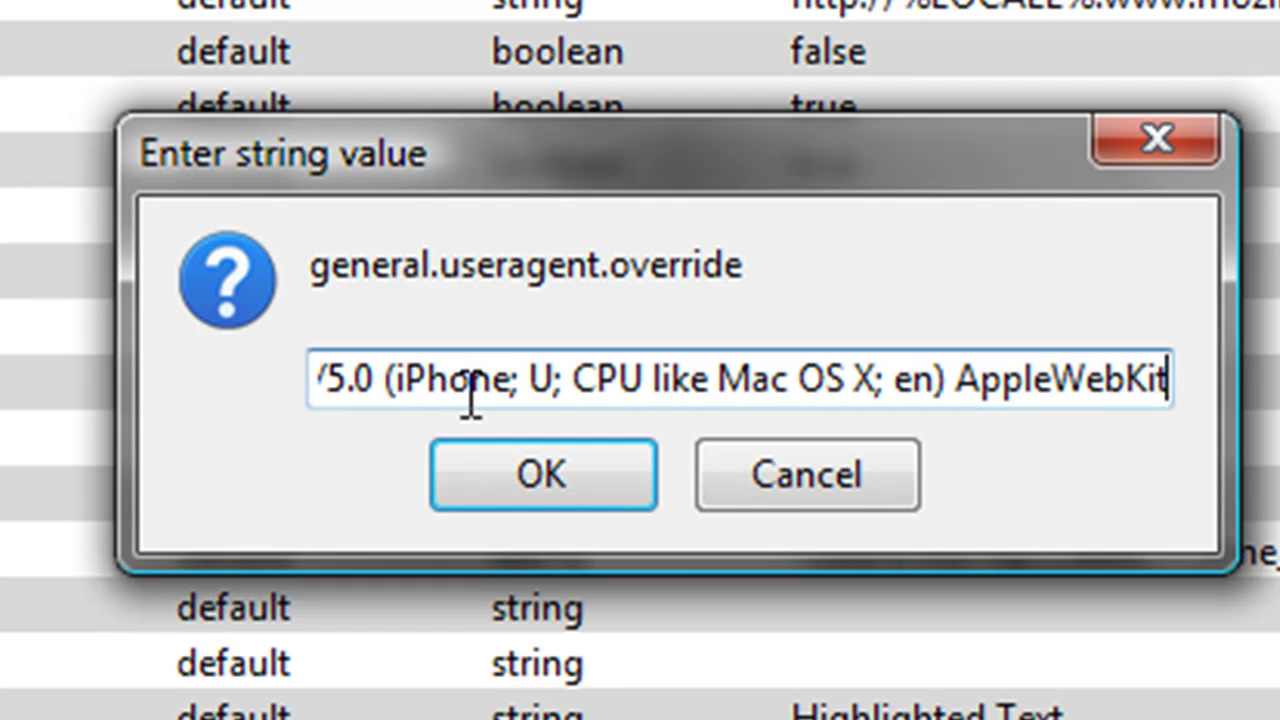
text(/)
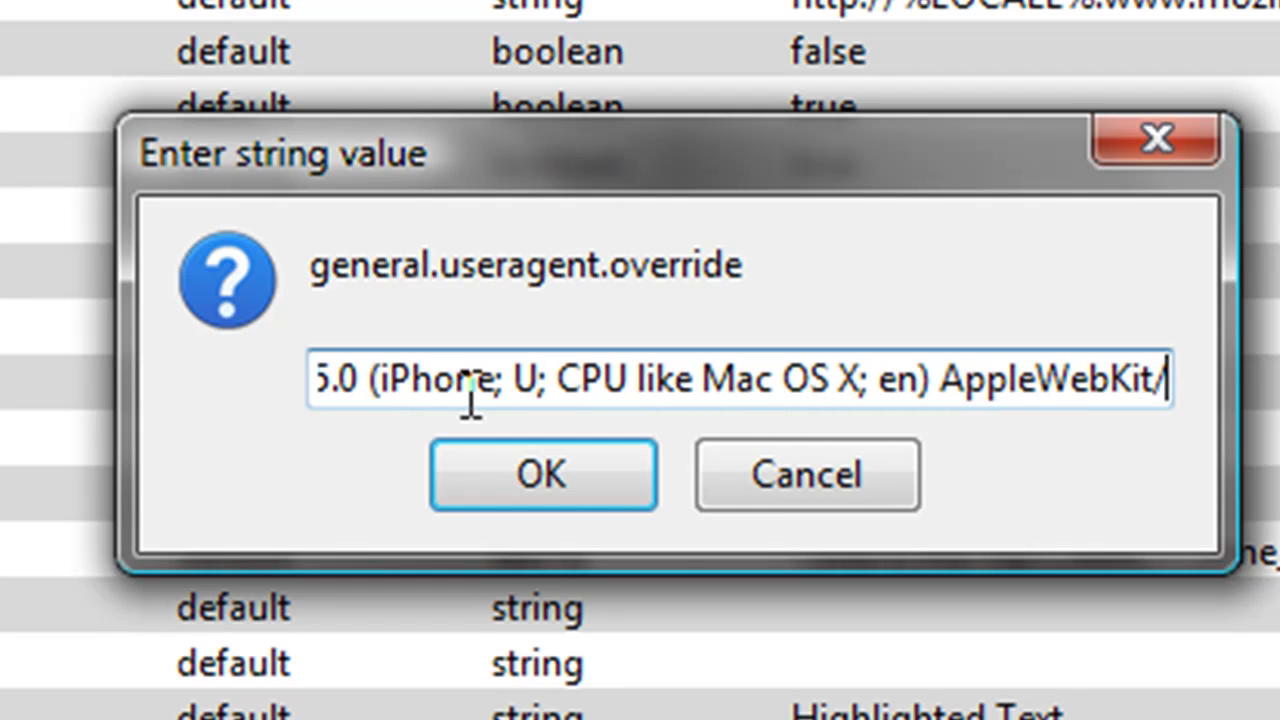
text(420)
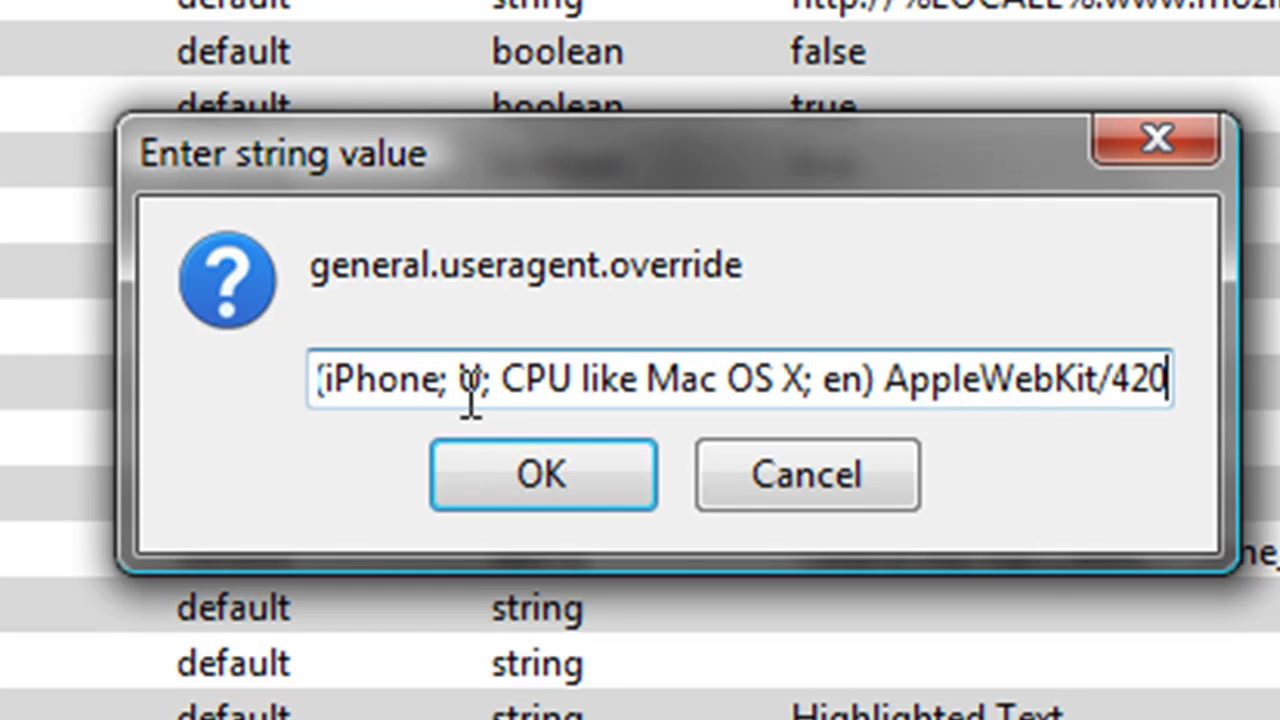
text(.1)
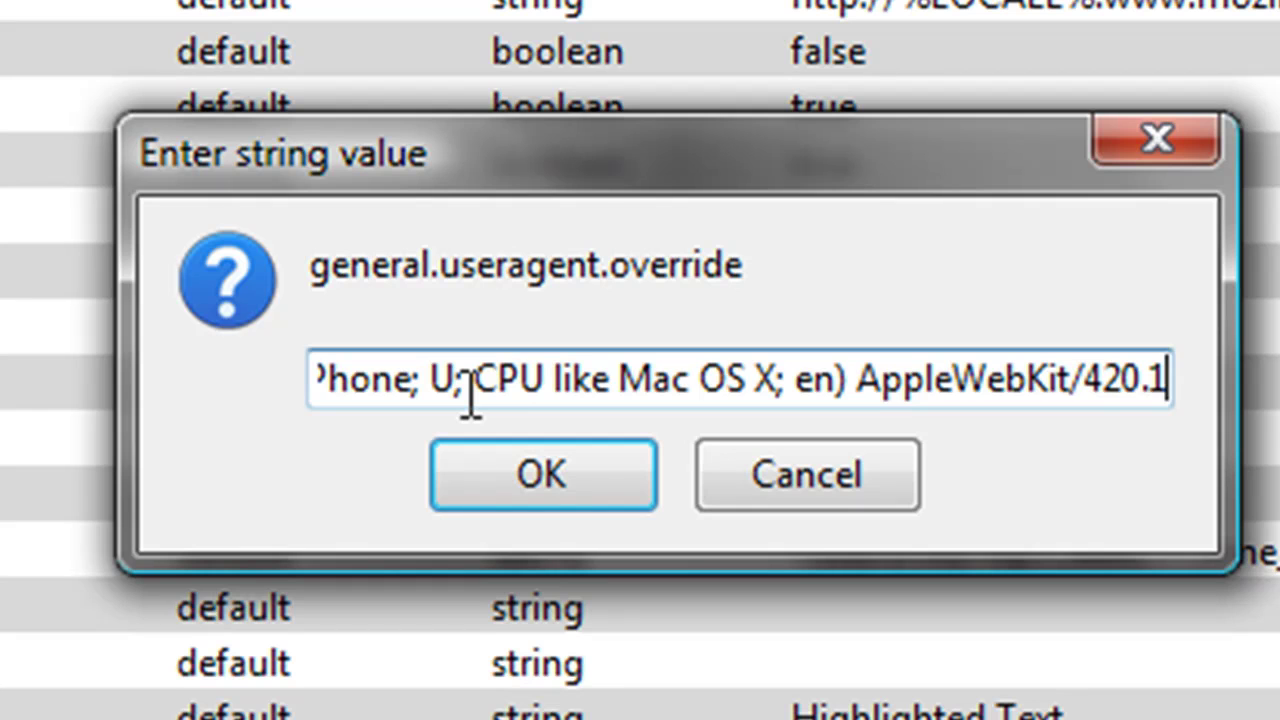
text( ()
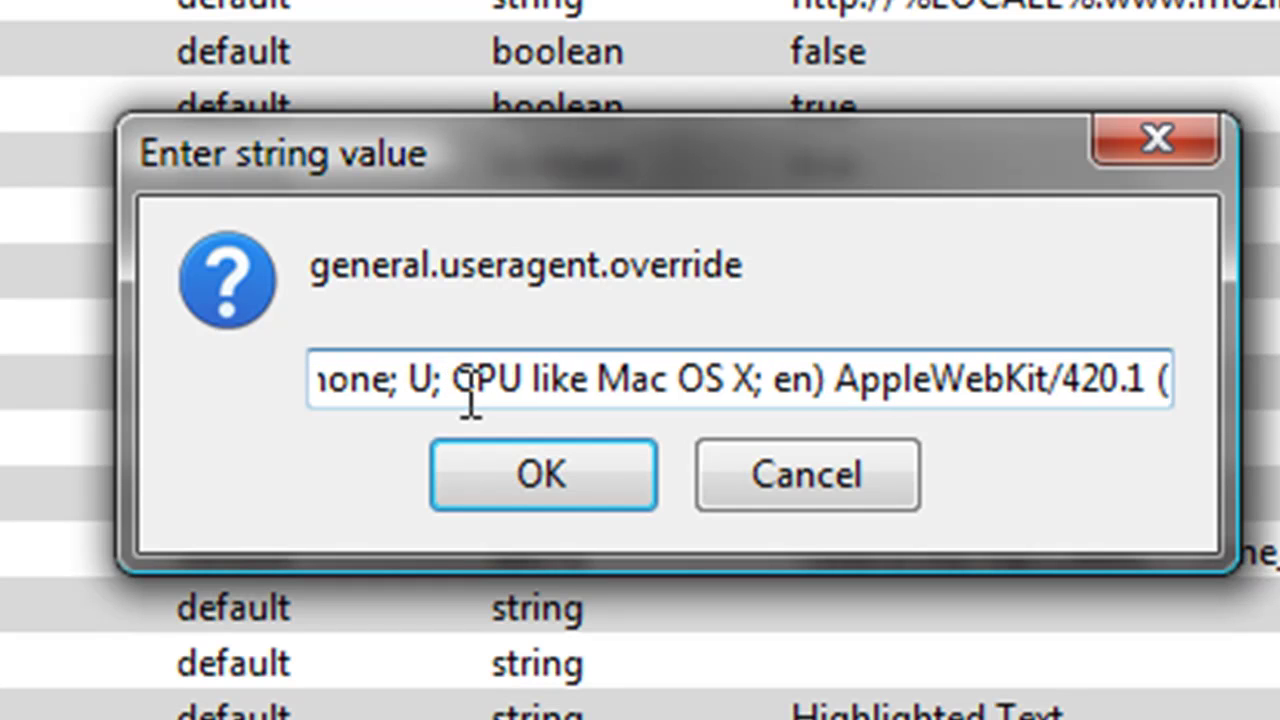
text(KH)
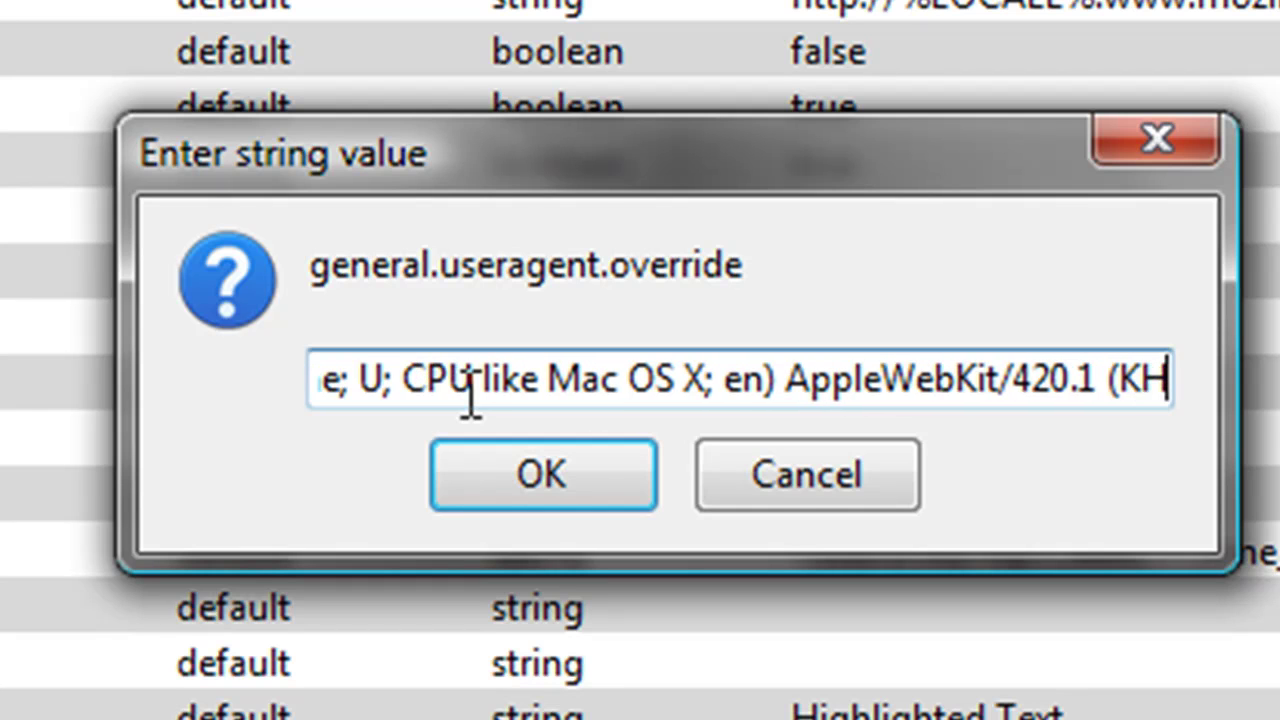
text(TML)
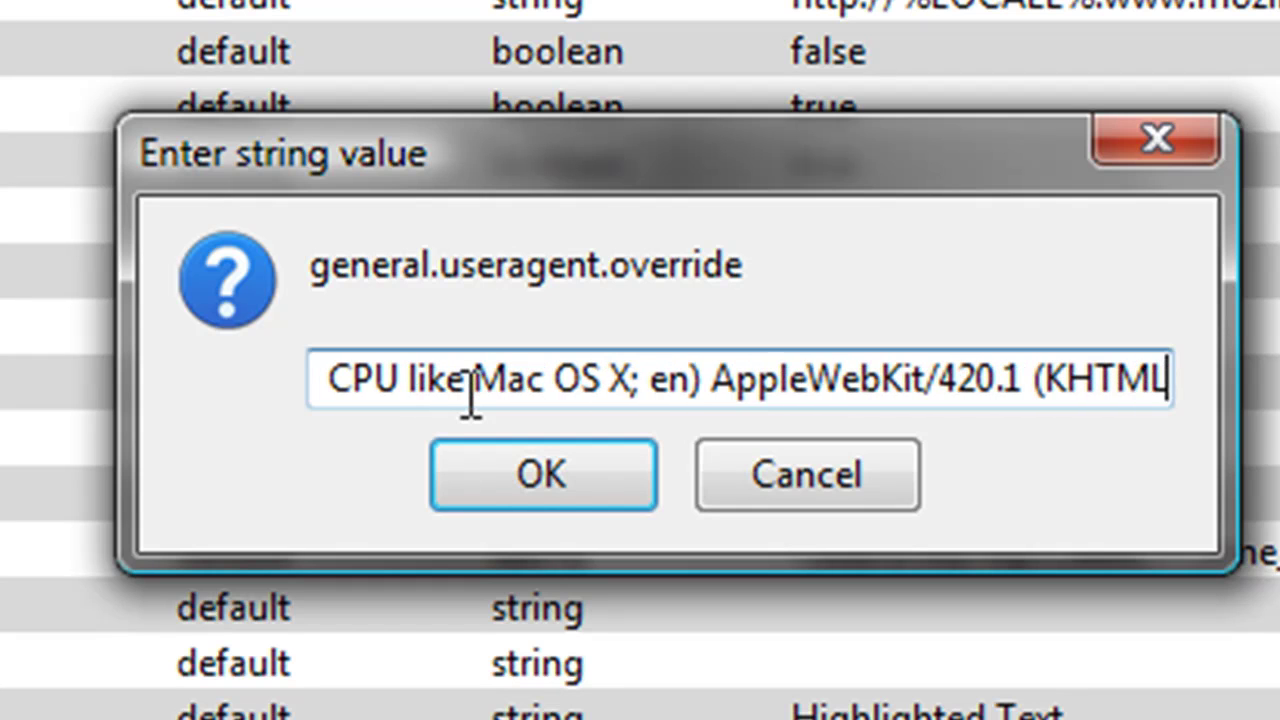
text(, like Gec)
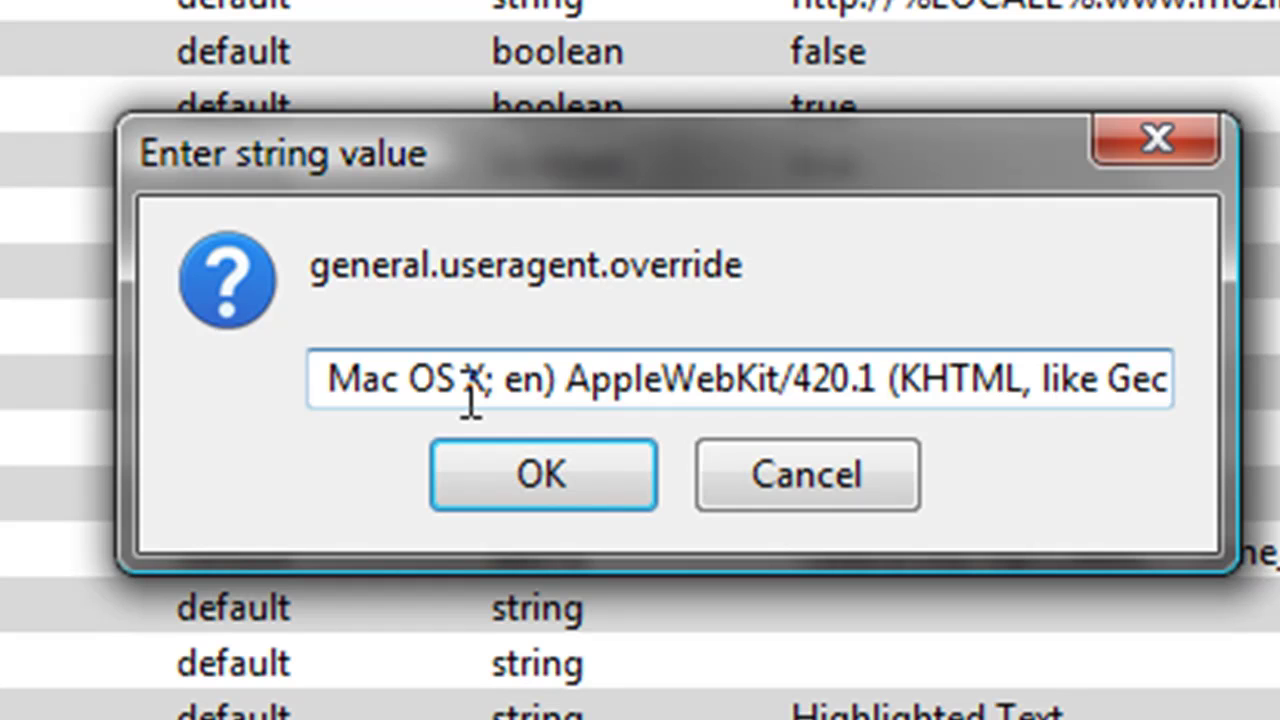
text(ko)
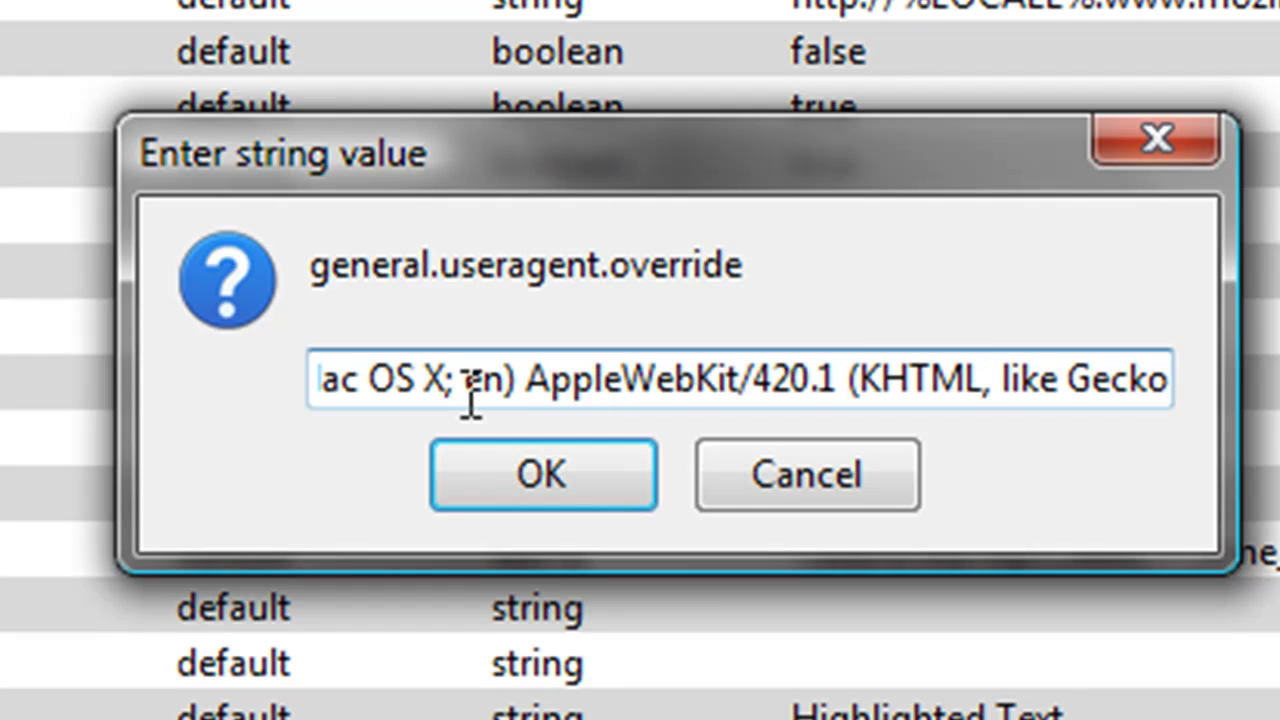
text() Version)
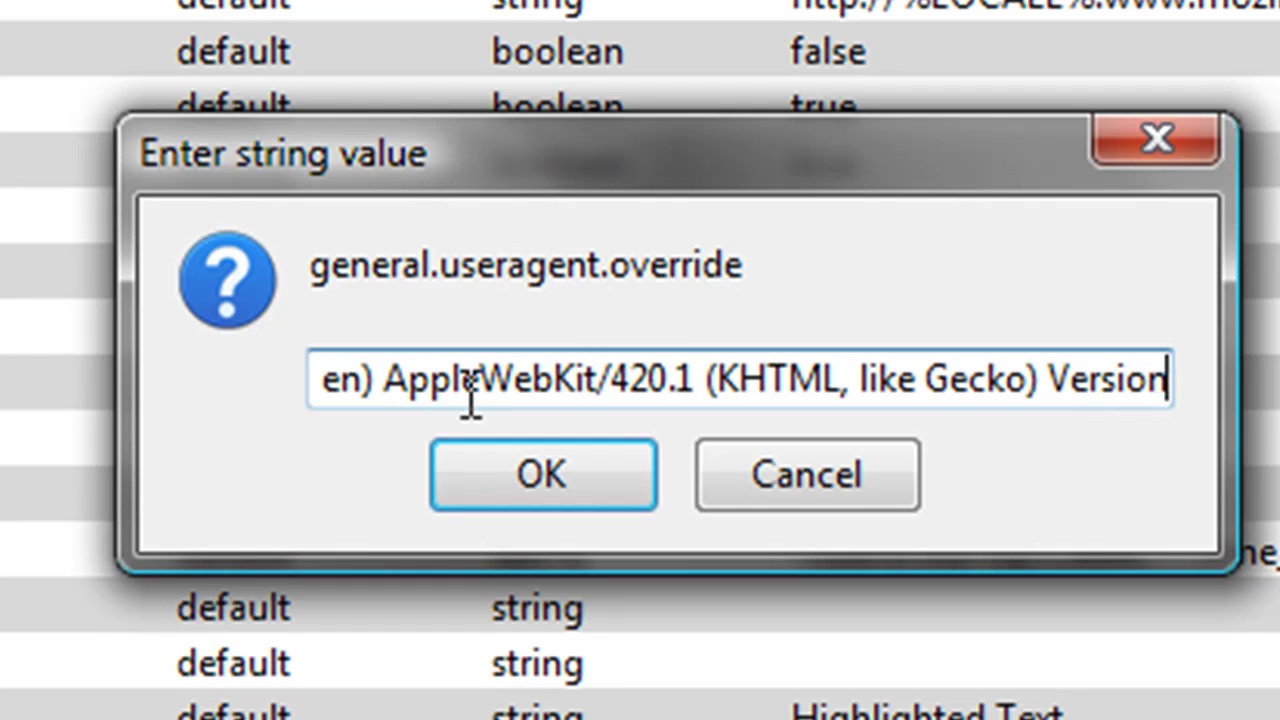
text(?)
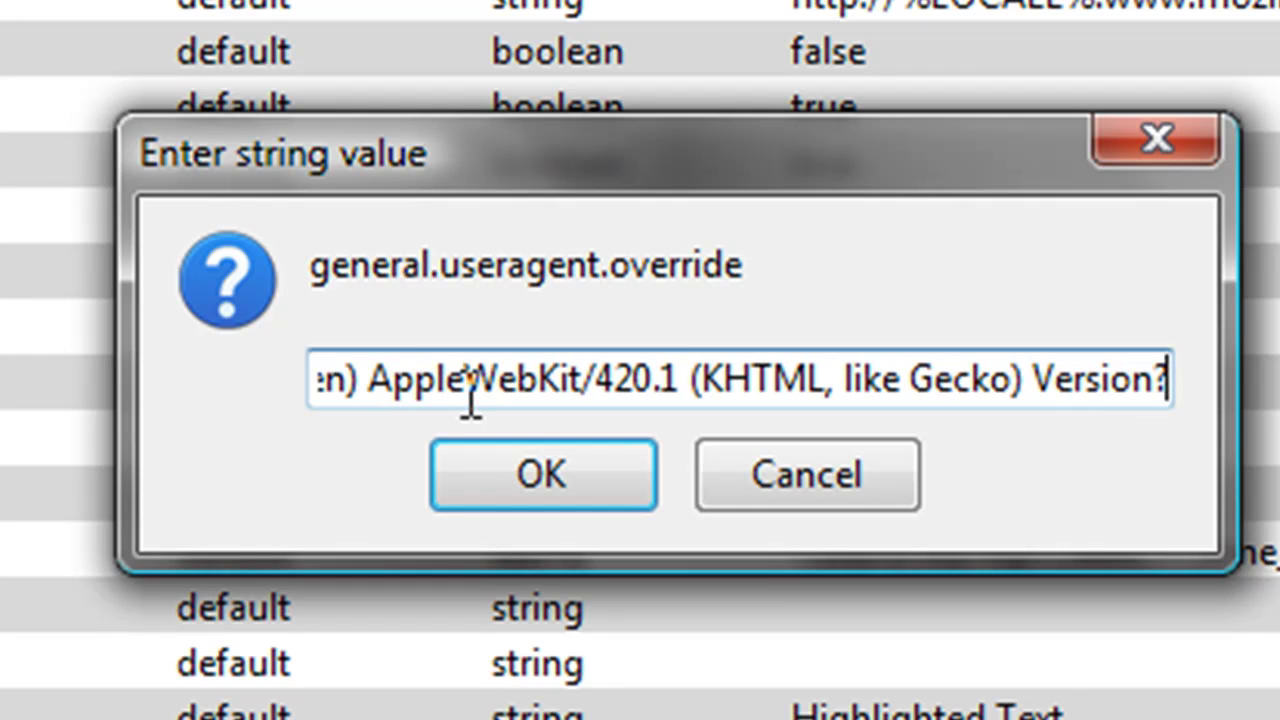
key(BackSpace)
text(/3)
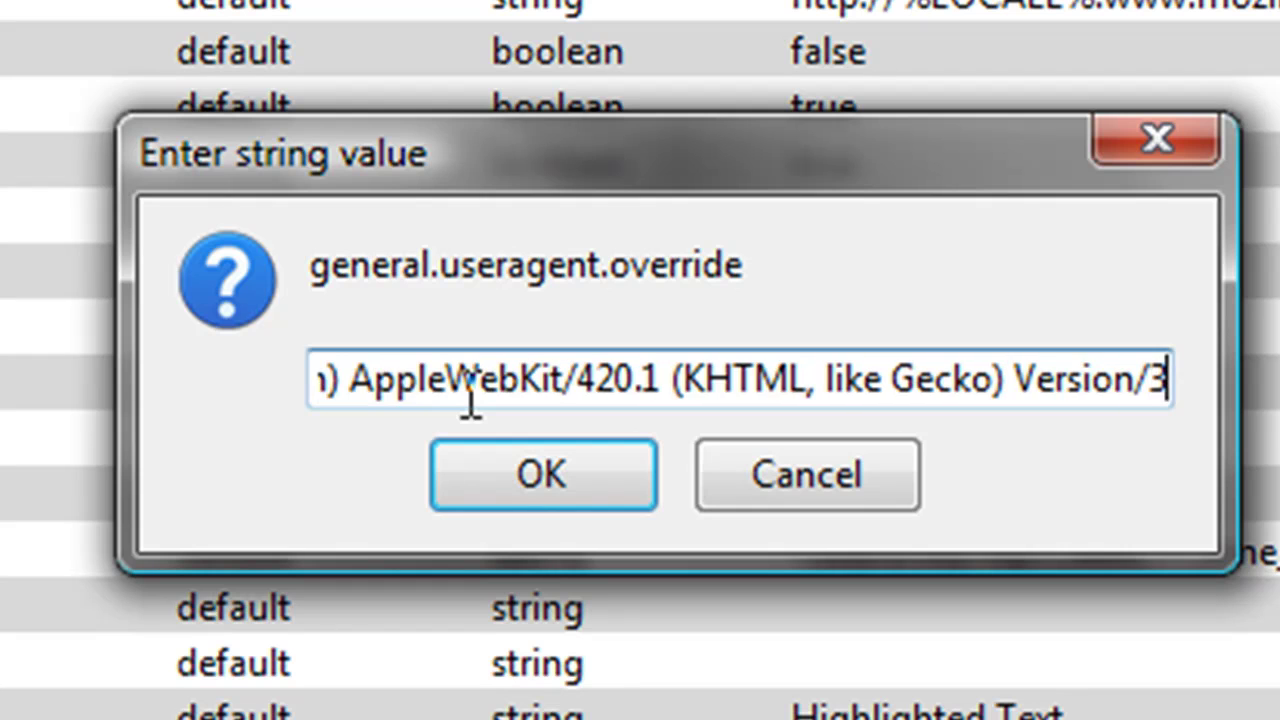
text(.0 Mobile)
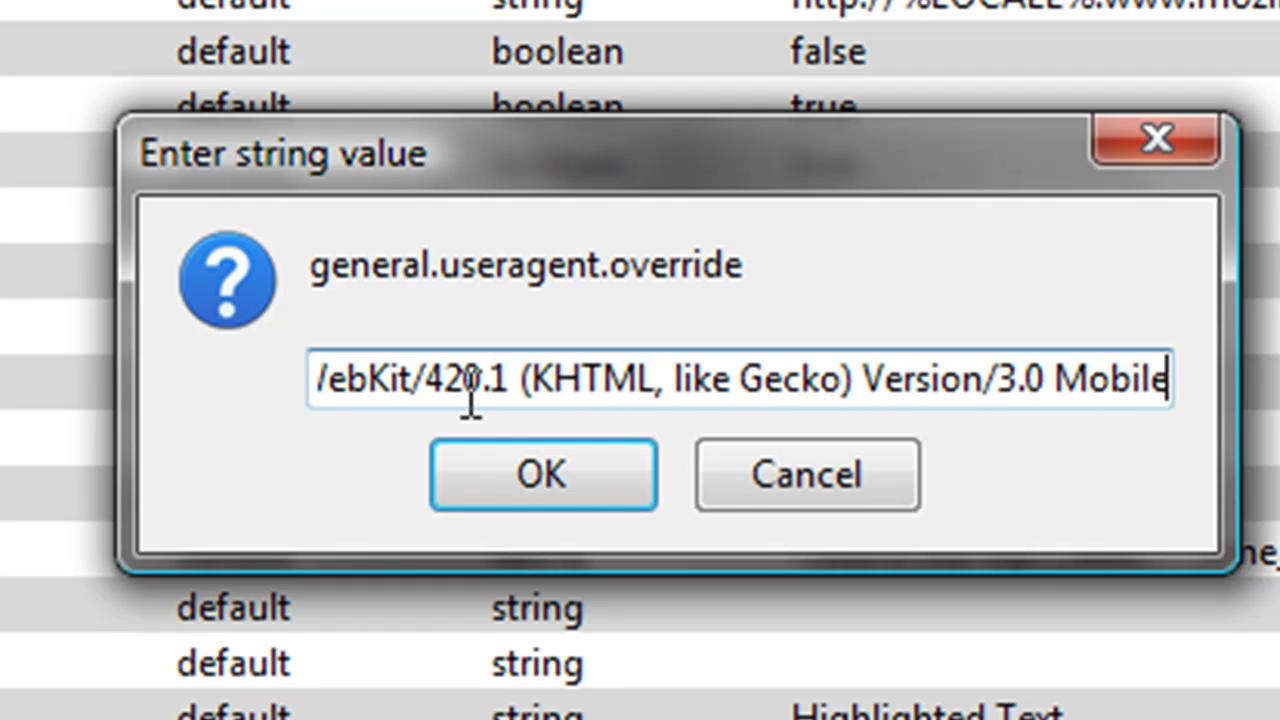
text(/)
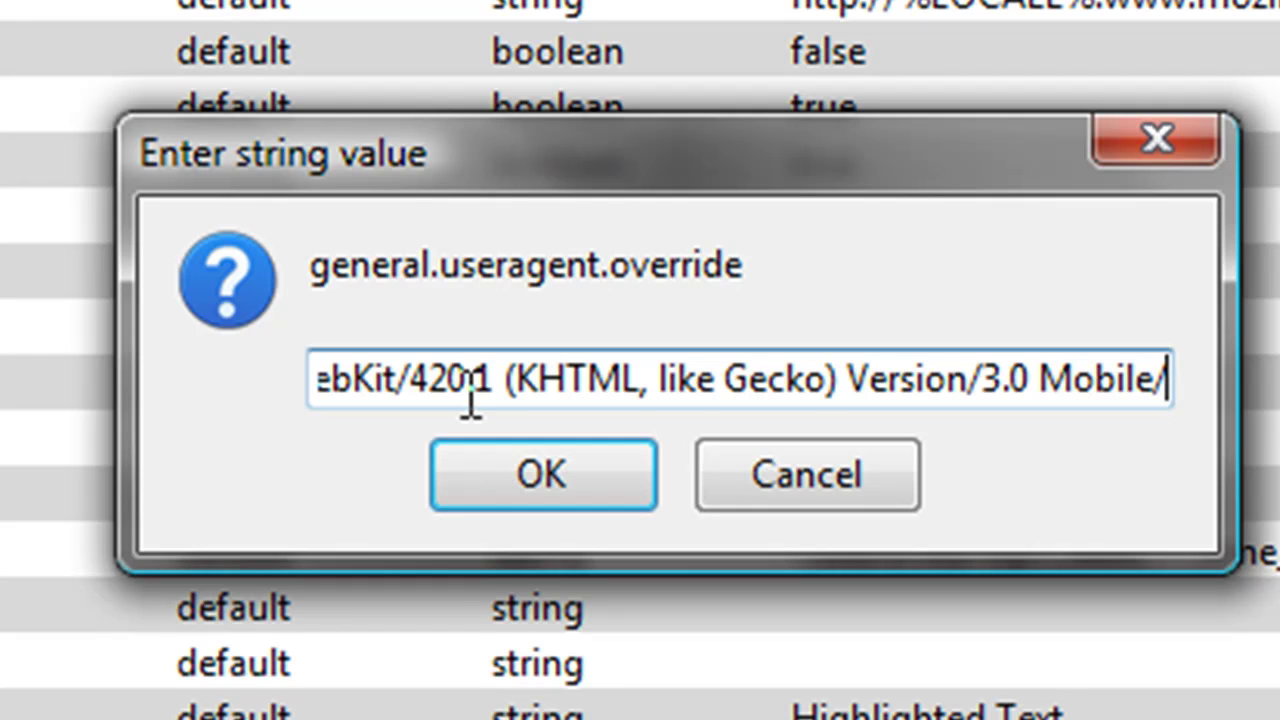
text(4A)
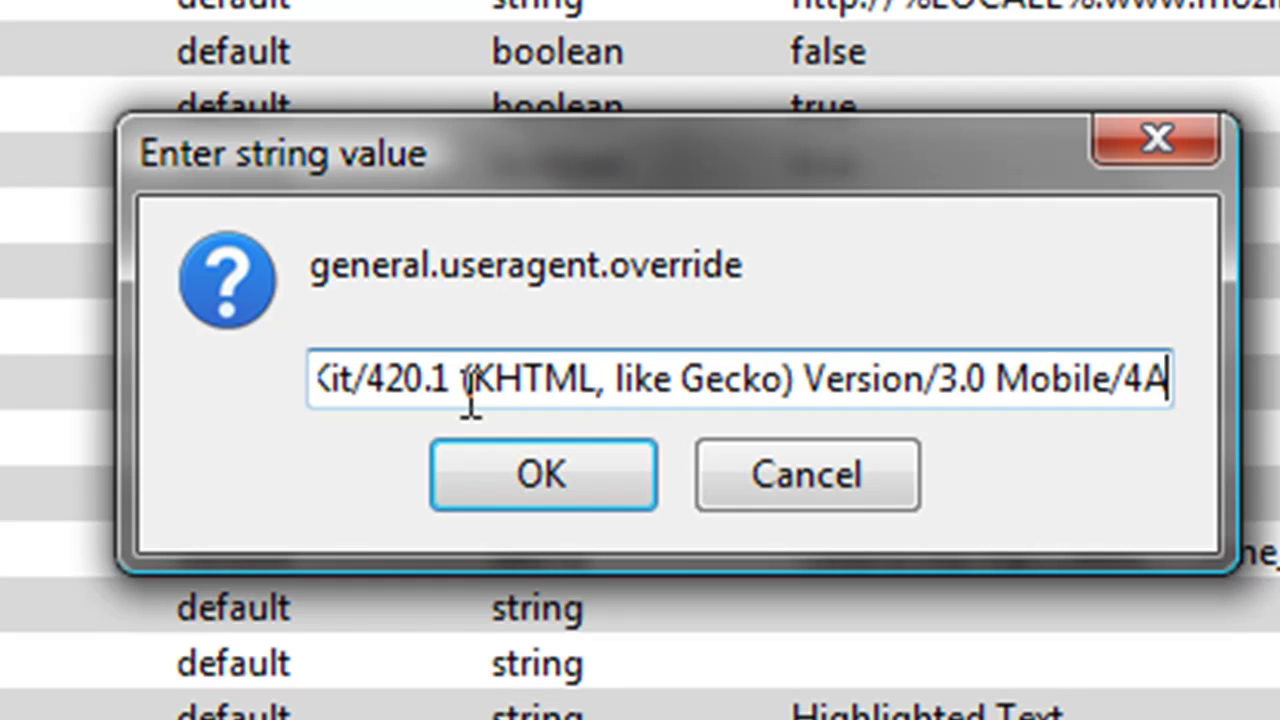
text(102)
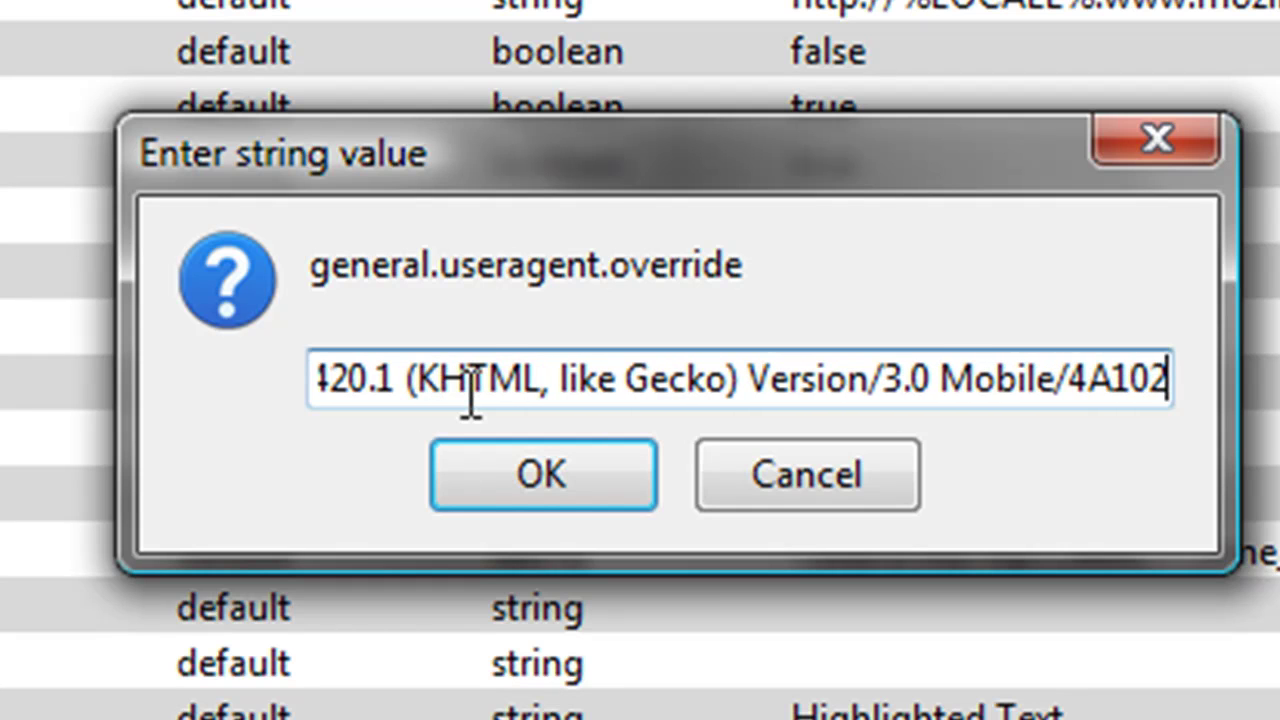
text( S)
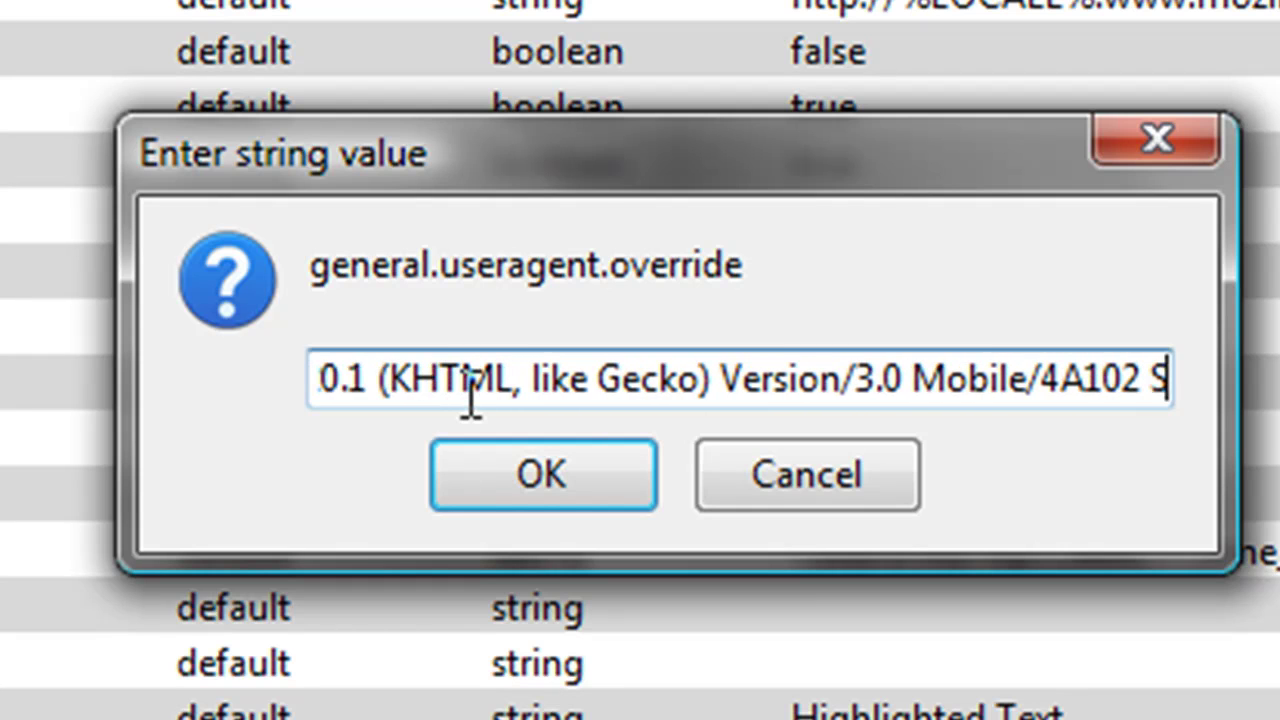
text(afari)
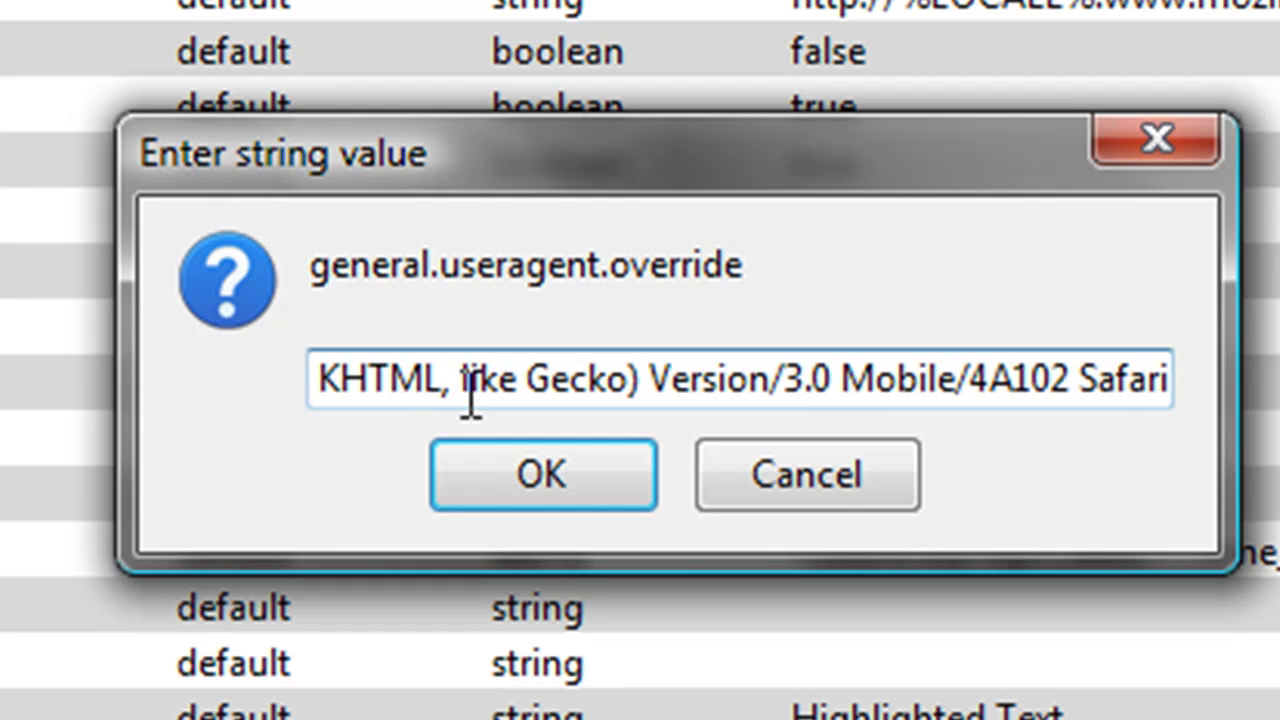
text(/)
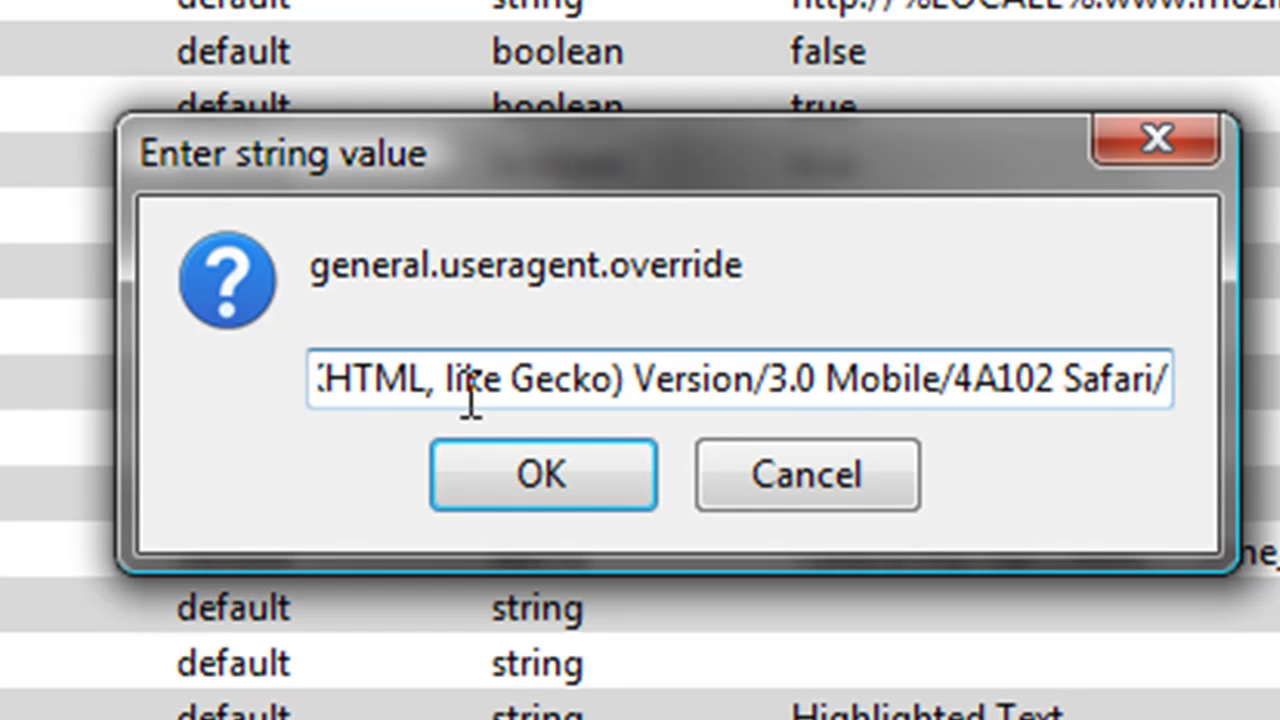
text(419)
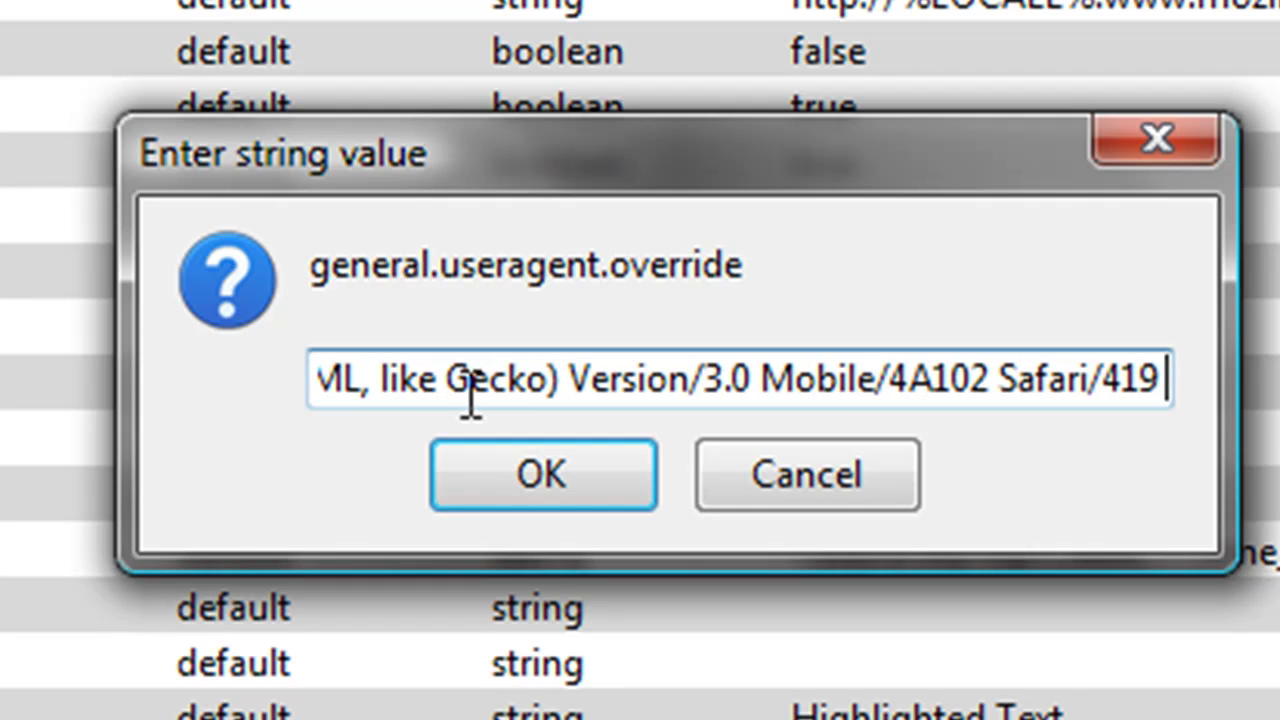
text( (u)
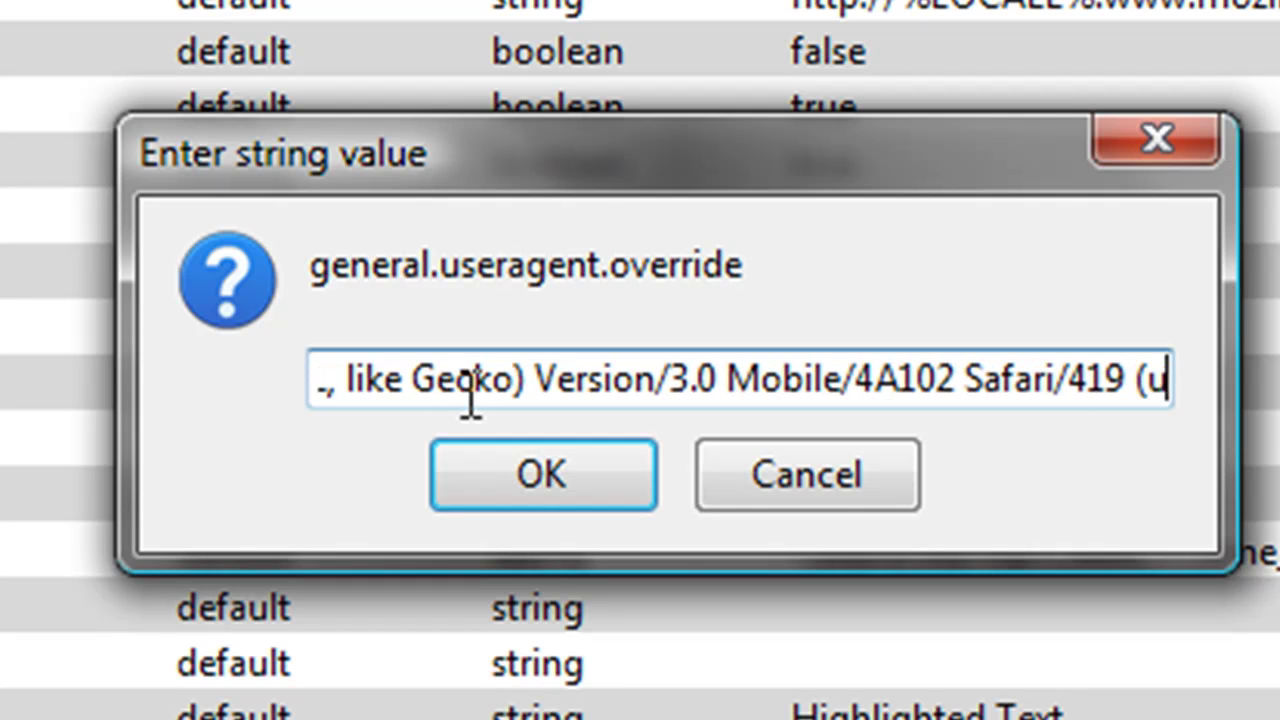
key(BackSpace)
text(United S)
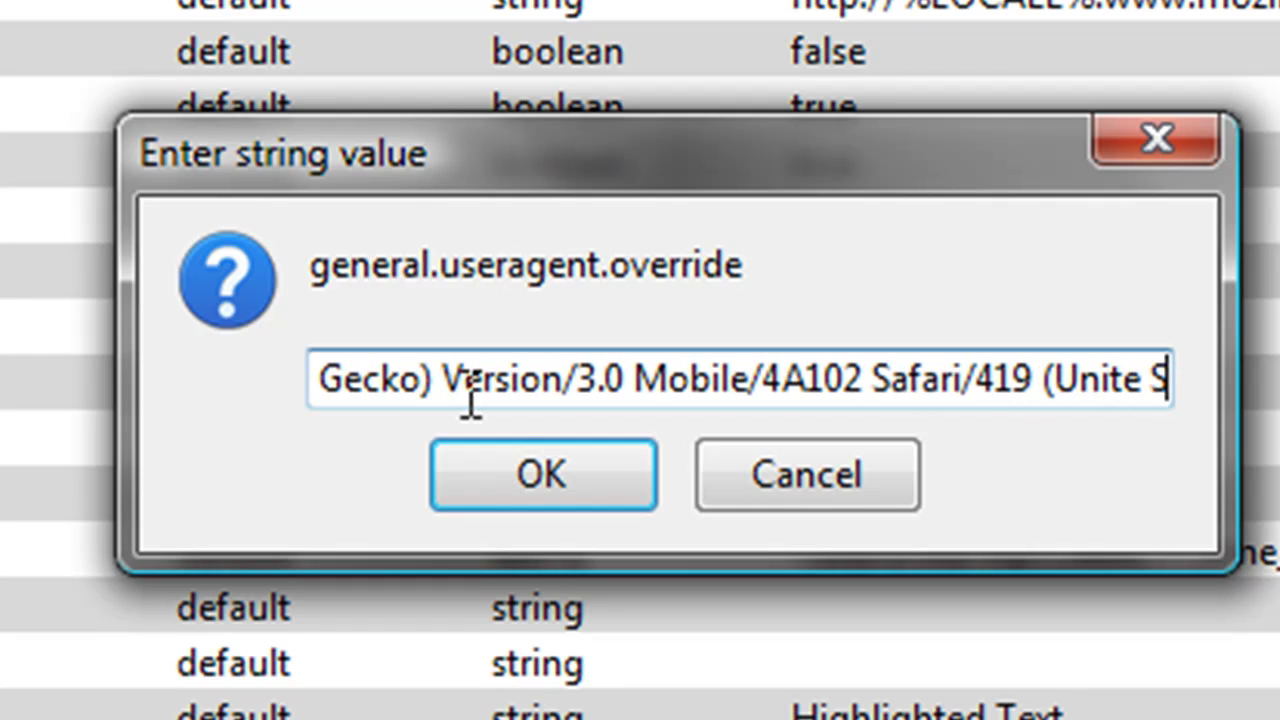
key(BackSpace)
key(BackSpace)
text(d States)
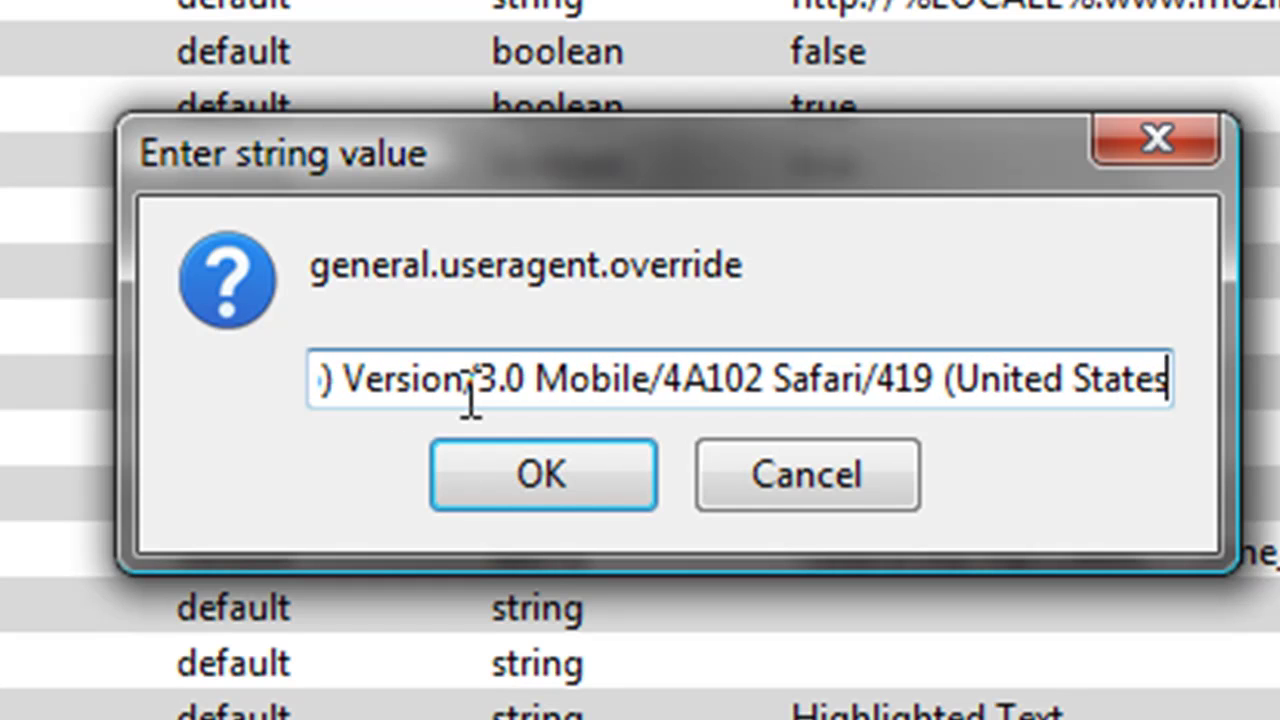
text())
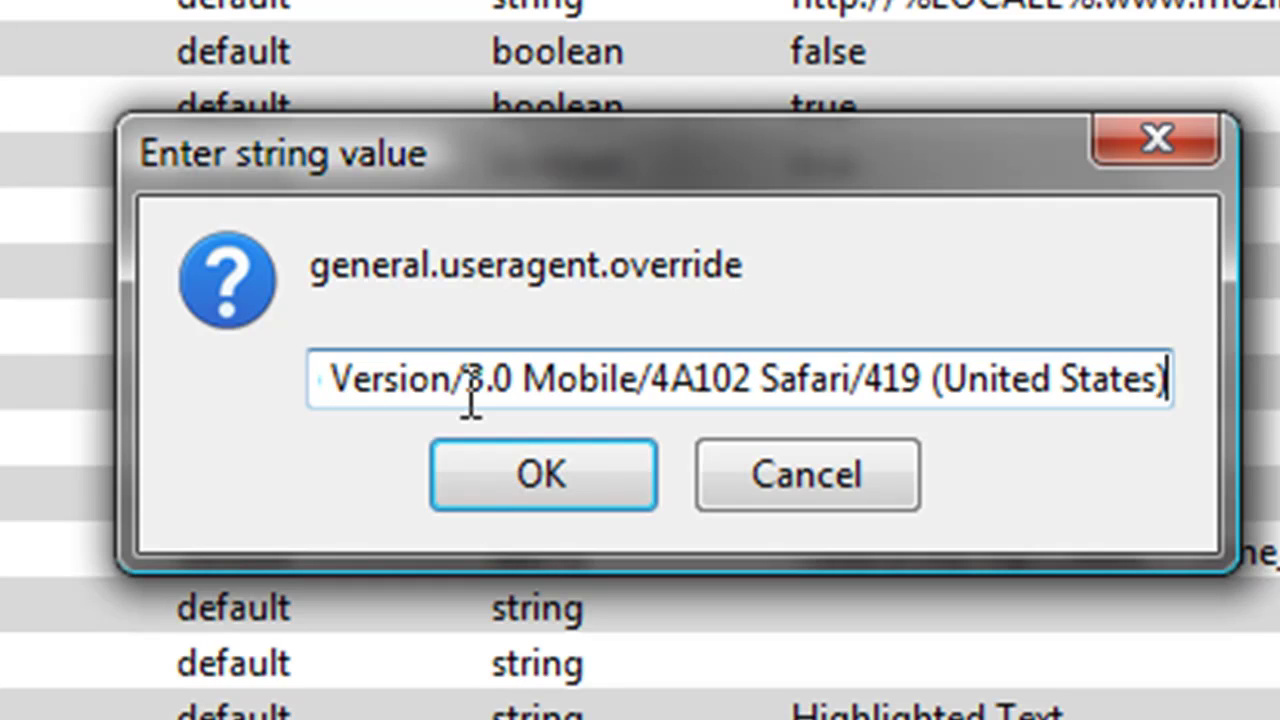
Confirm the iPhone user-agent value and enter TyTube.net as the new address.
click(530, 482)
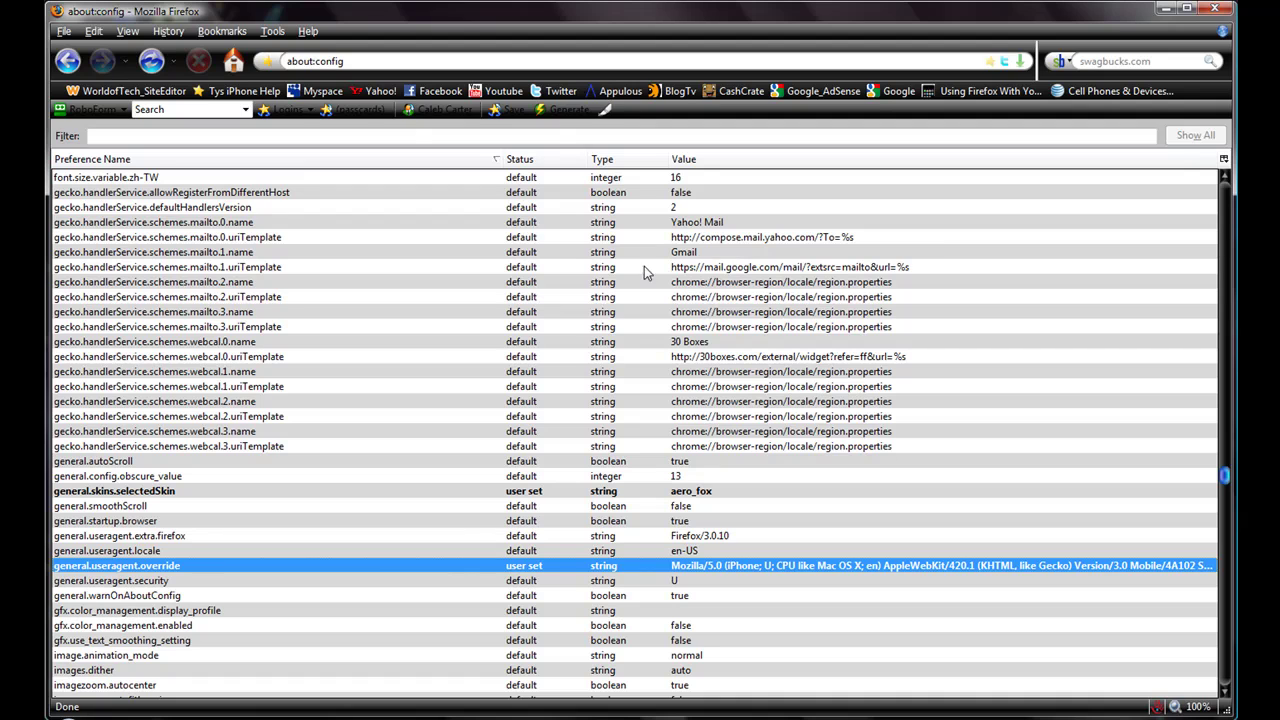
click(604, 61)
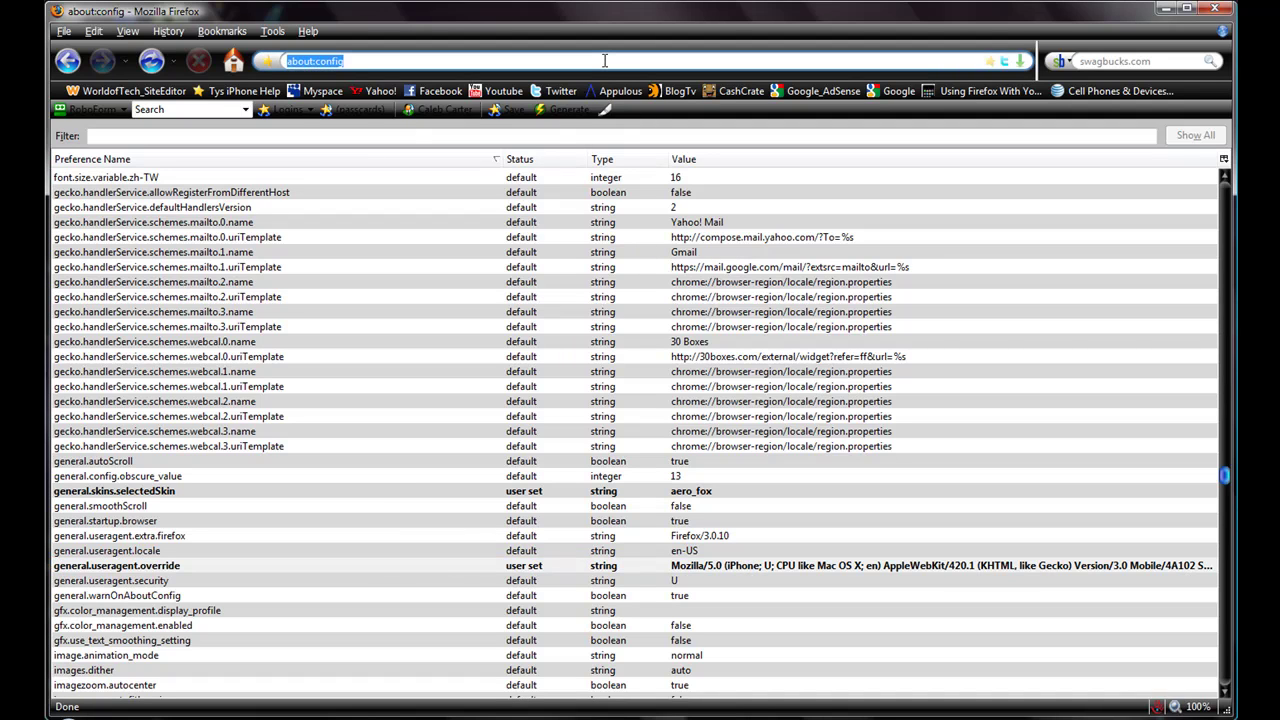
text(TyTube)
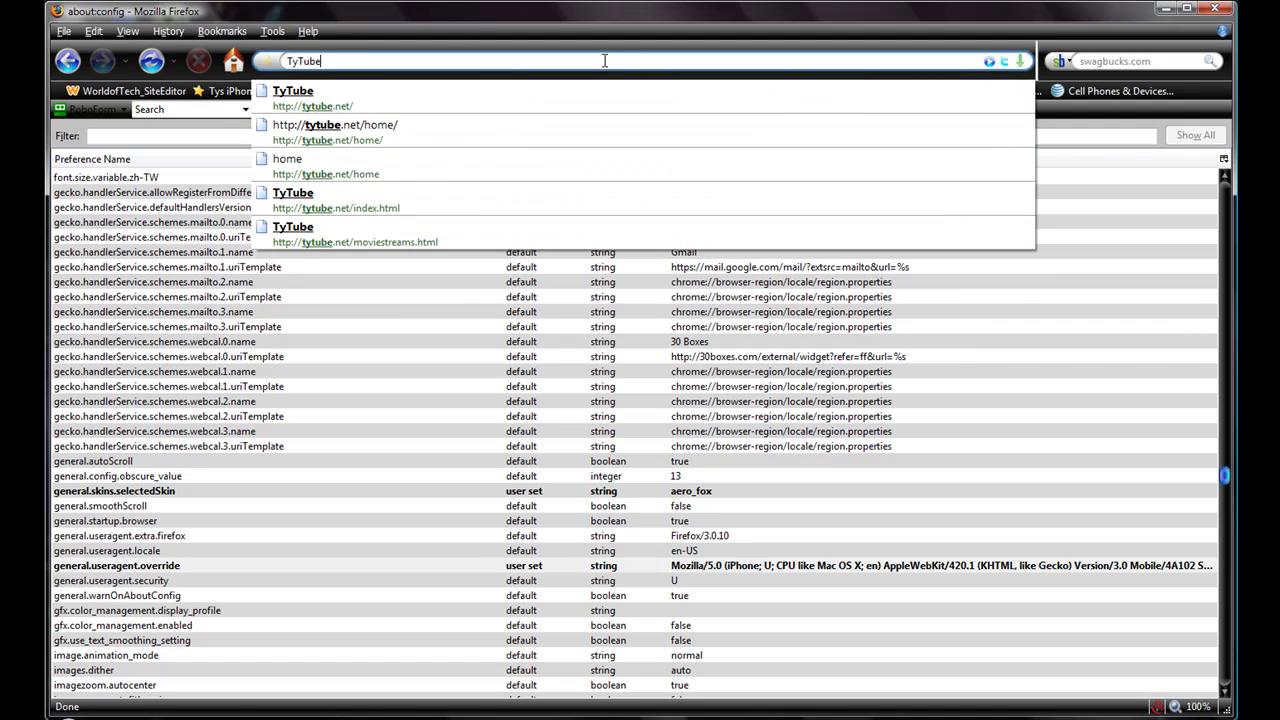
text(.net)
Load tytube.net and open its Movies section from the home list.
key(Return)
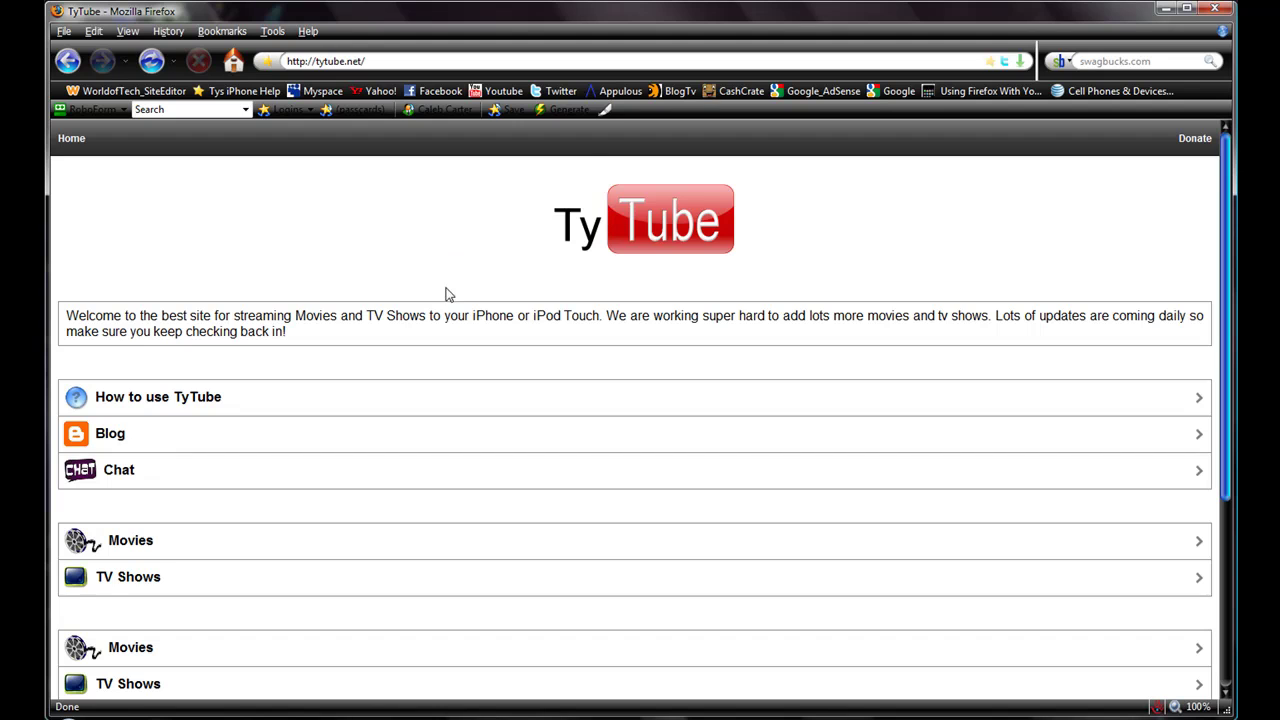
scroll(454, 301, down, 2)
scroll(445, 303, down, 2)
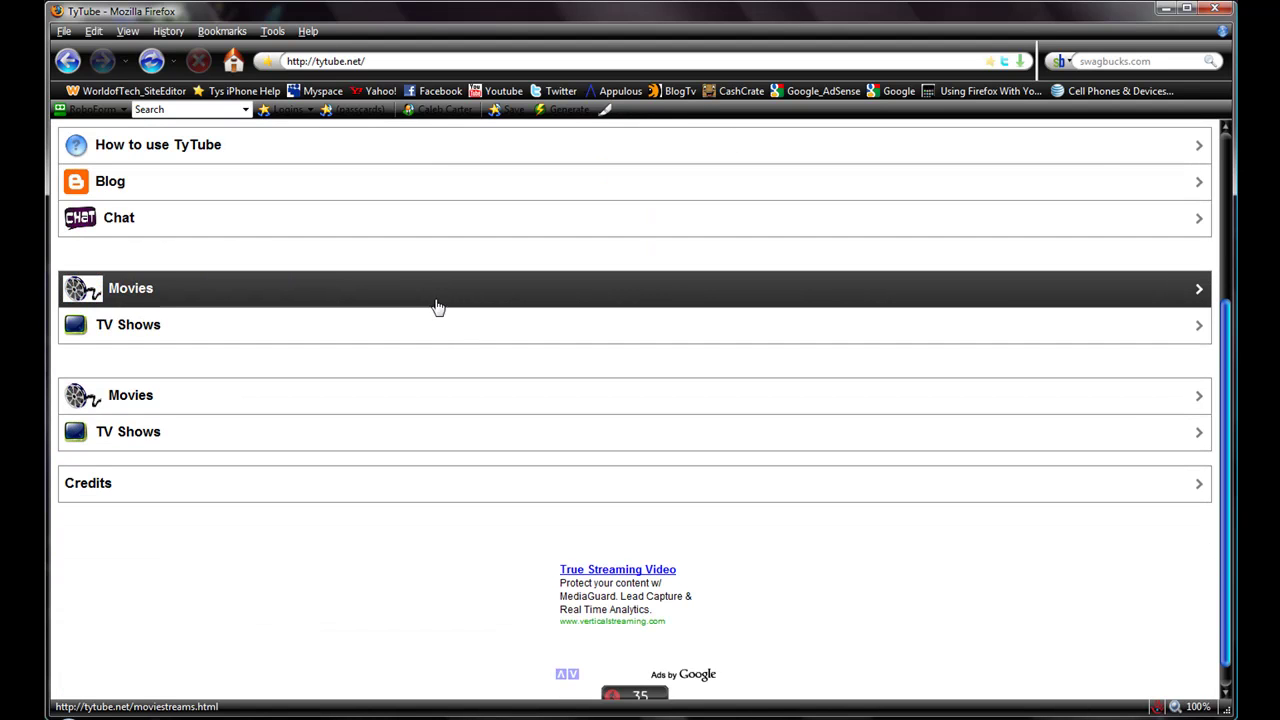
scroll(384, 410, up, 2)
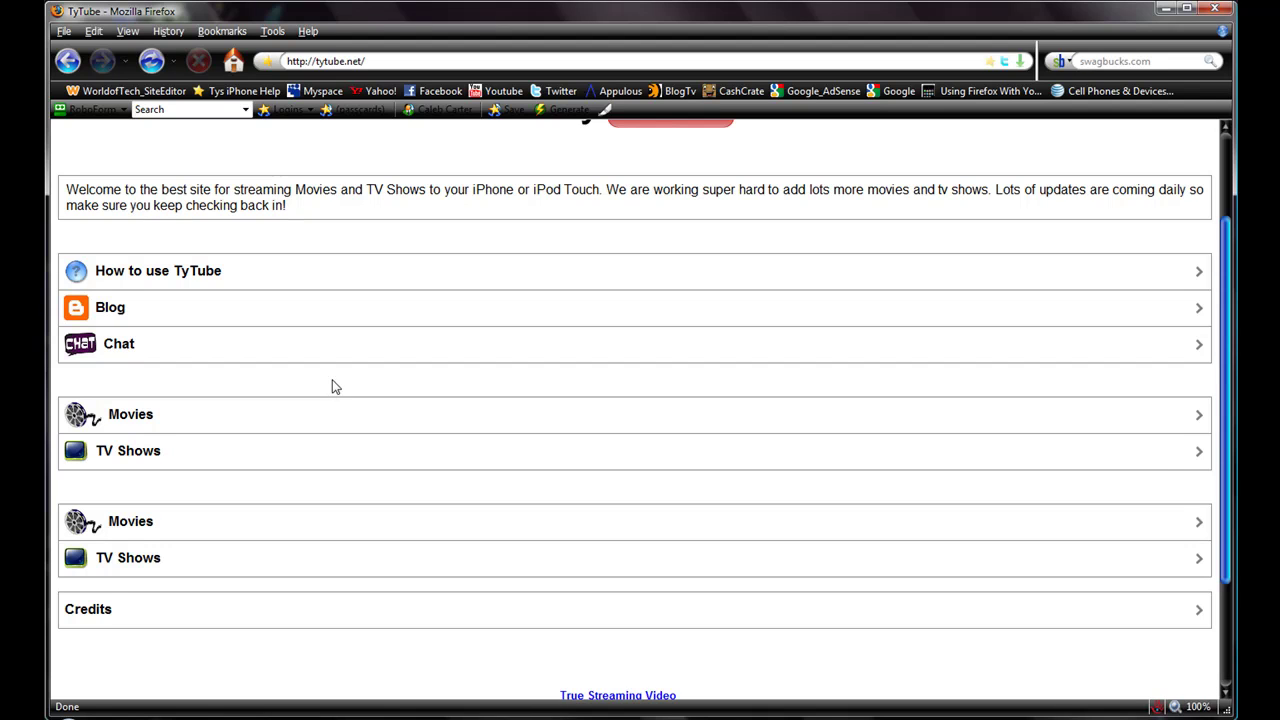
click(138, 414)
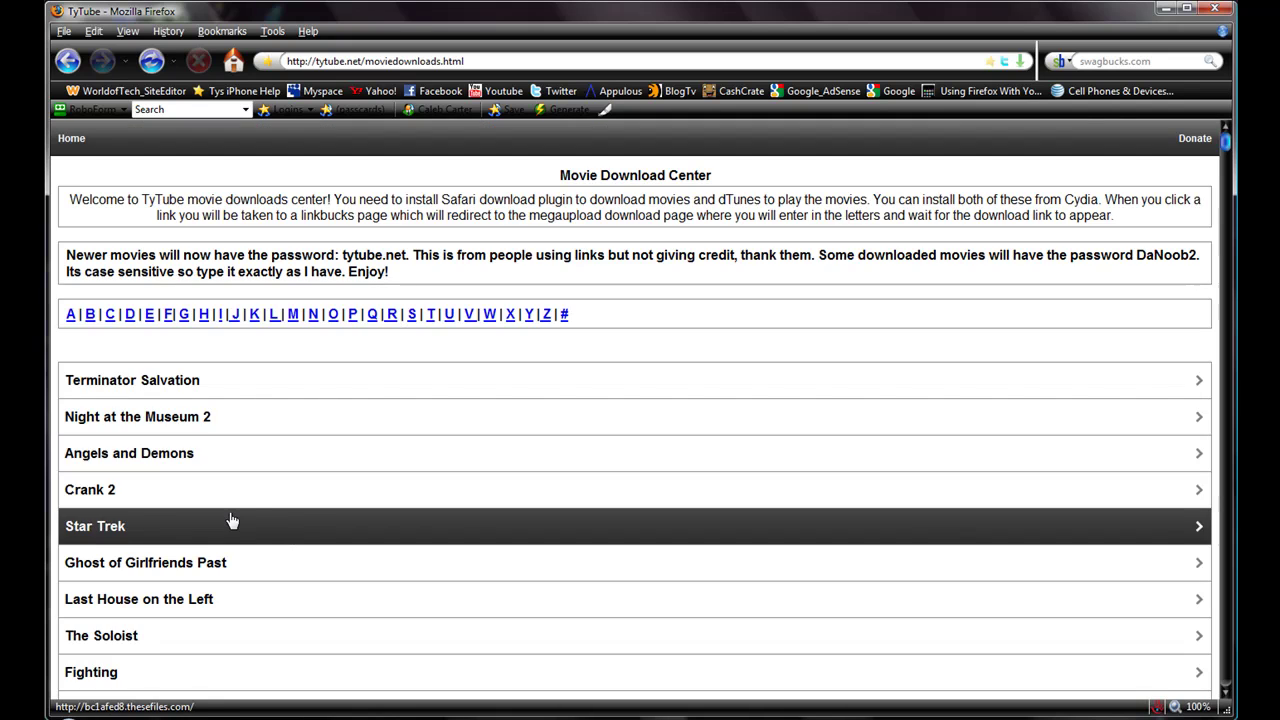
Scroll the Movie Download Center list from Terminator Salvation through the catalogue starting at 10,000 BC.
scroll(294, 411, down, 5)
scroll(296, 413, down, 15)
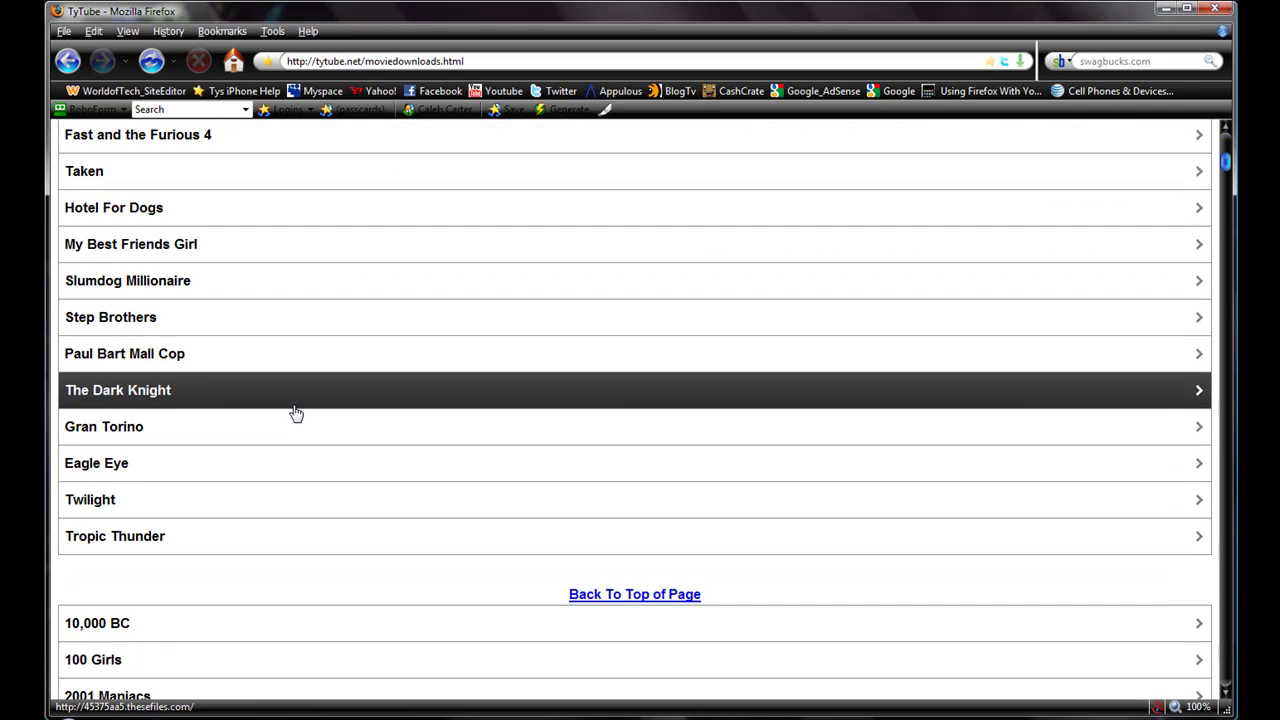
scroll(296, 413, down, 4)
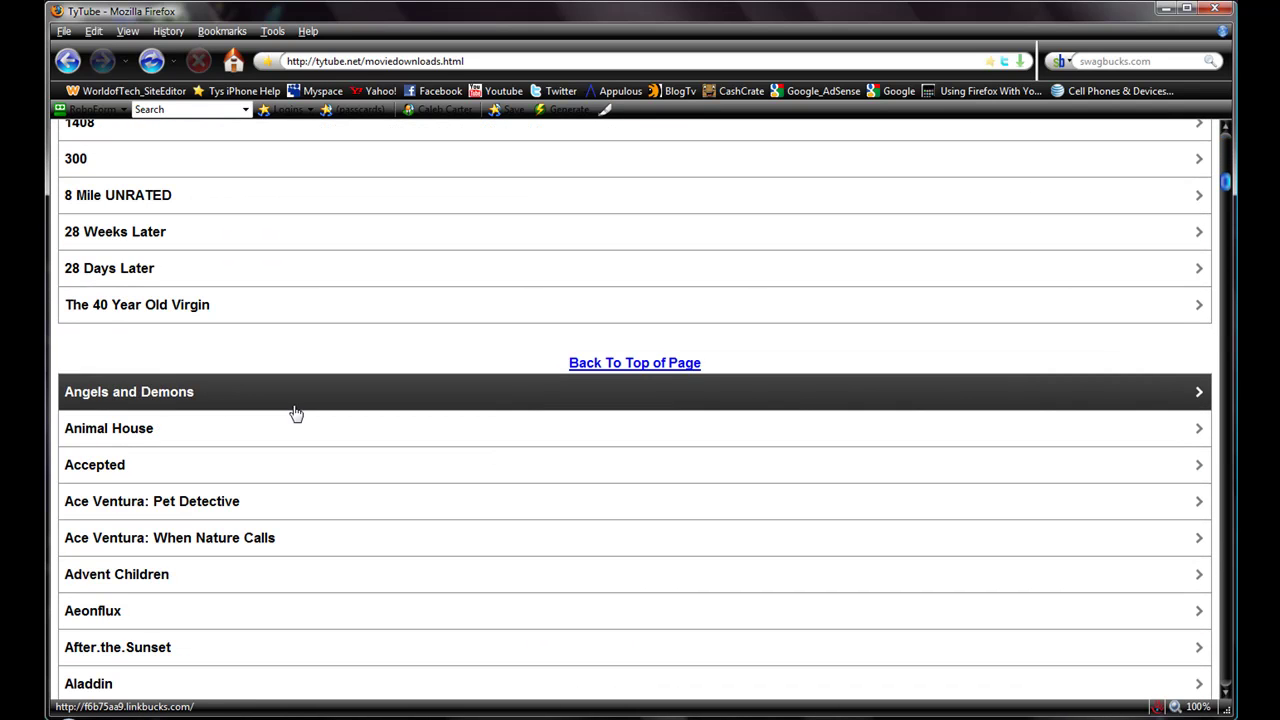
scroll(296, 413, up, 12)
scroll(296, 413, up, 12)
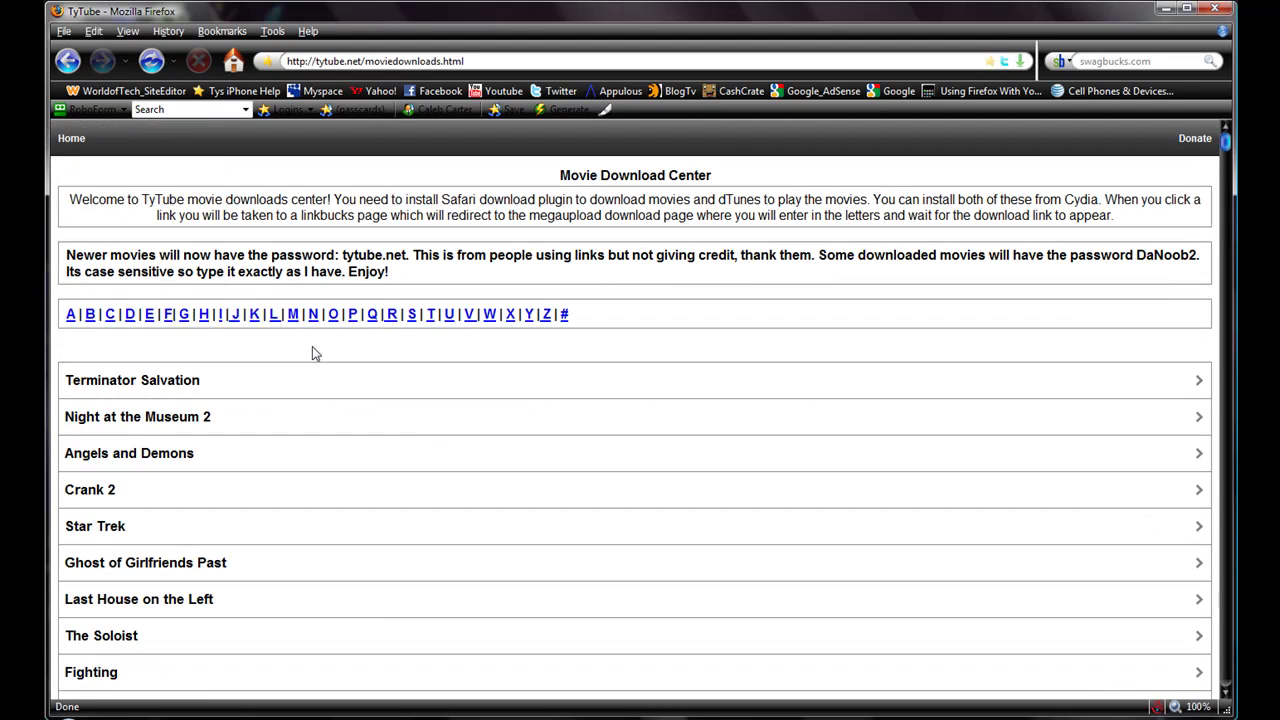
scroll(325, 422, down, 14)
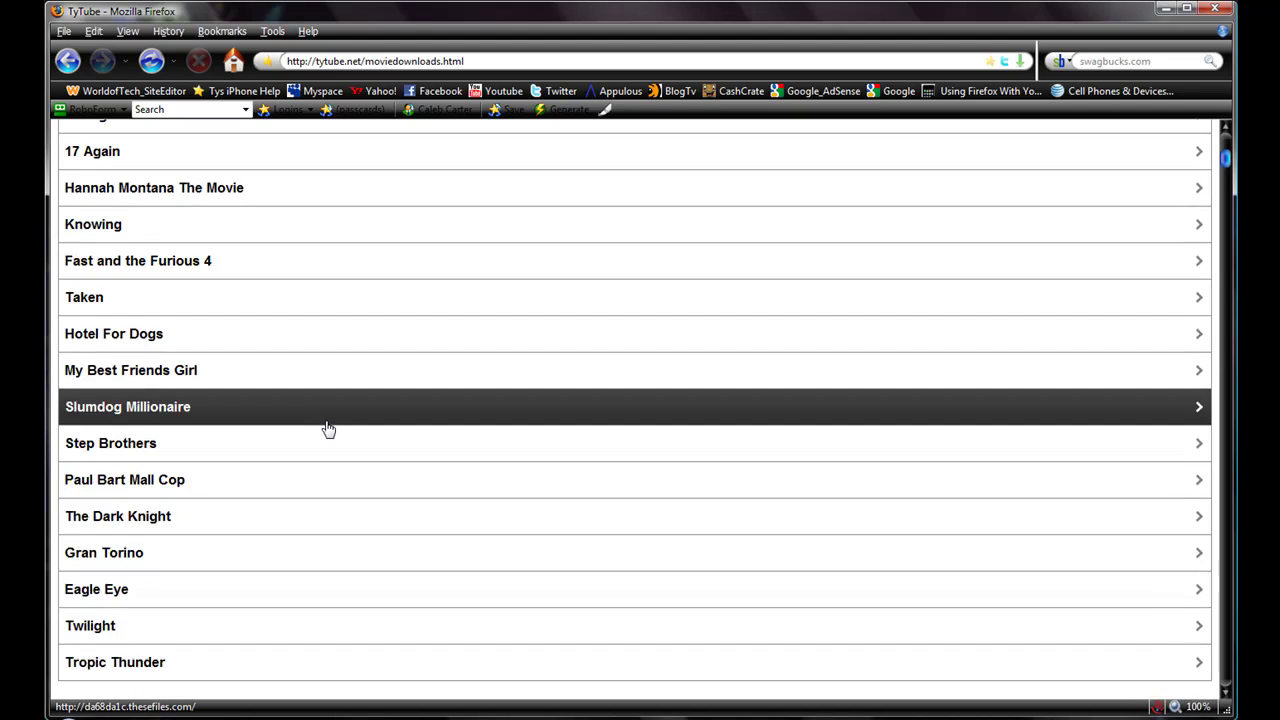
scroll(328, 428, down, 10)
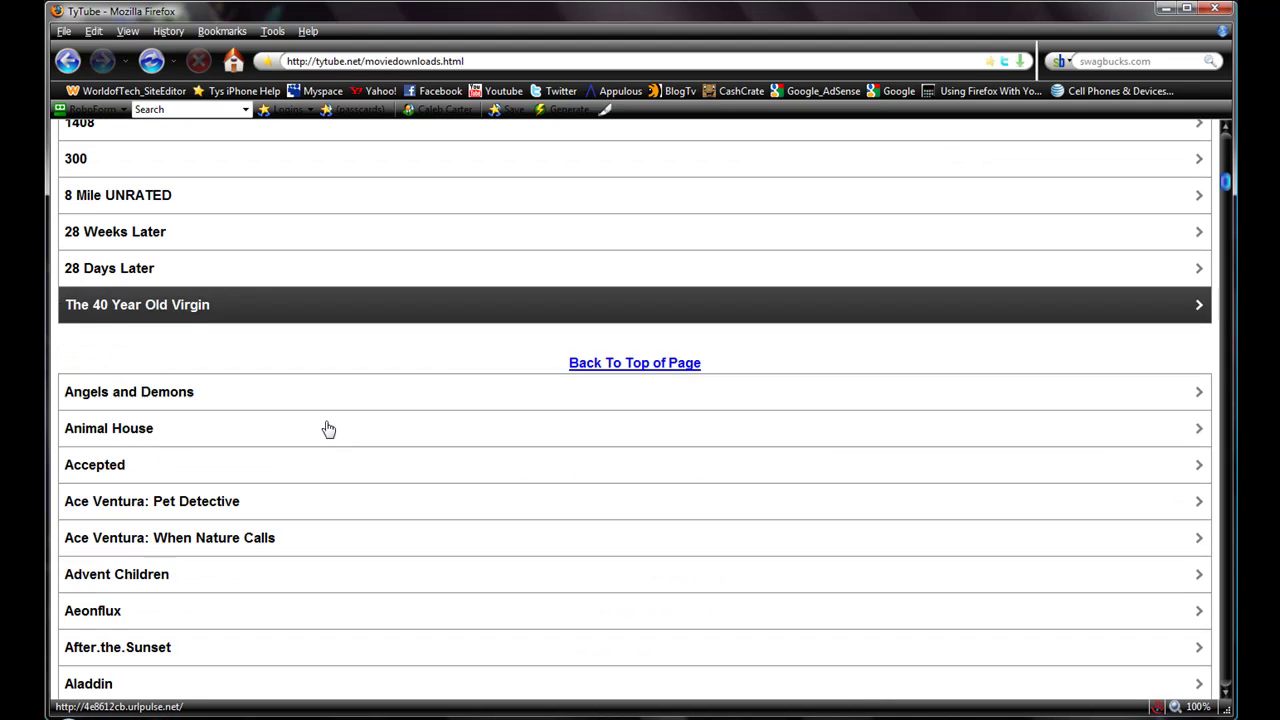
scroll(328, 428, down, 6)
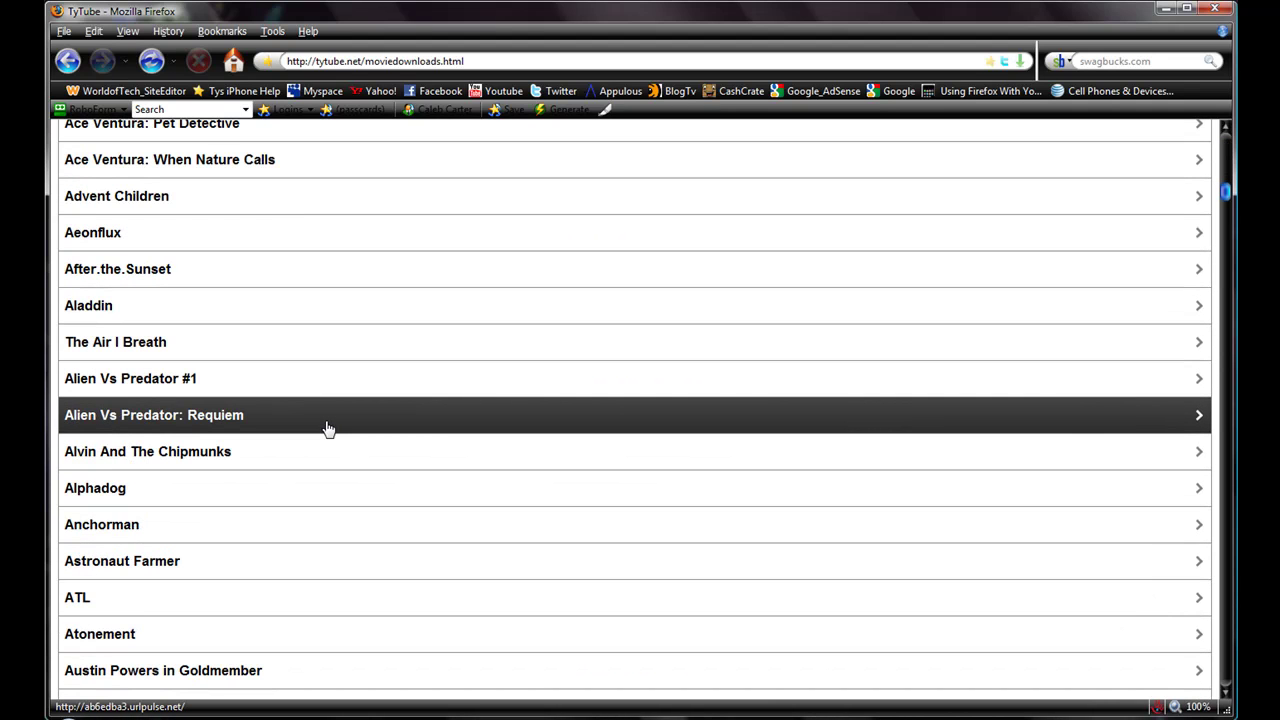
scroll(328, 428, down, 4)
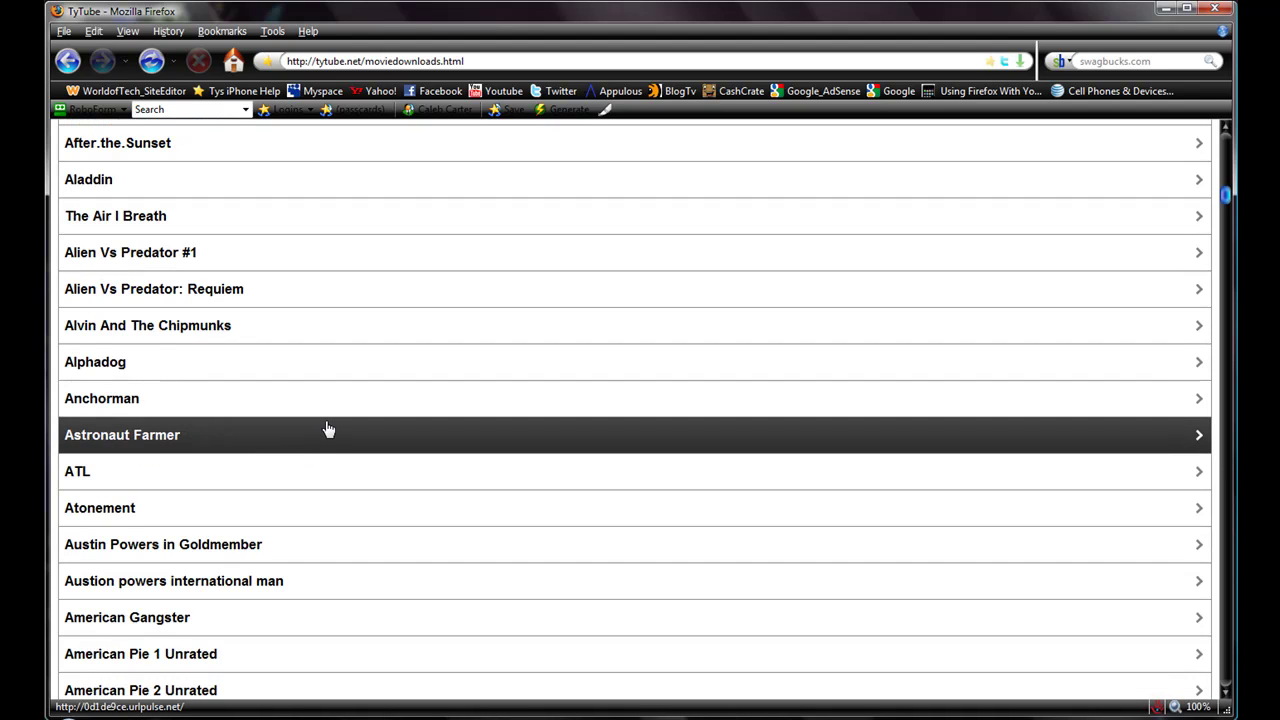
scroll(328, 428, up, 20)
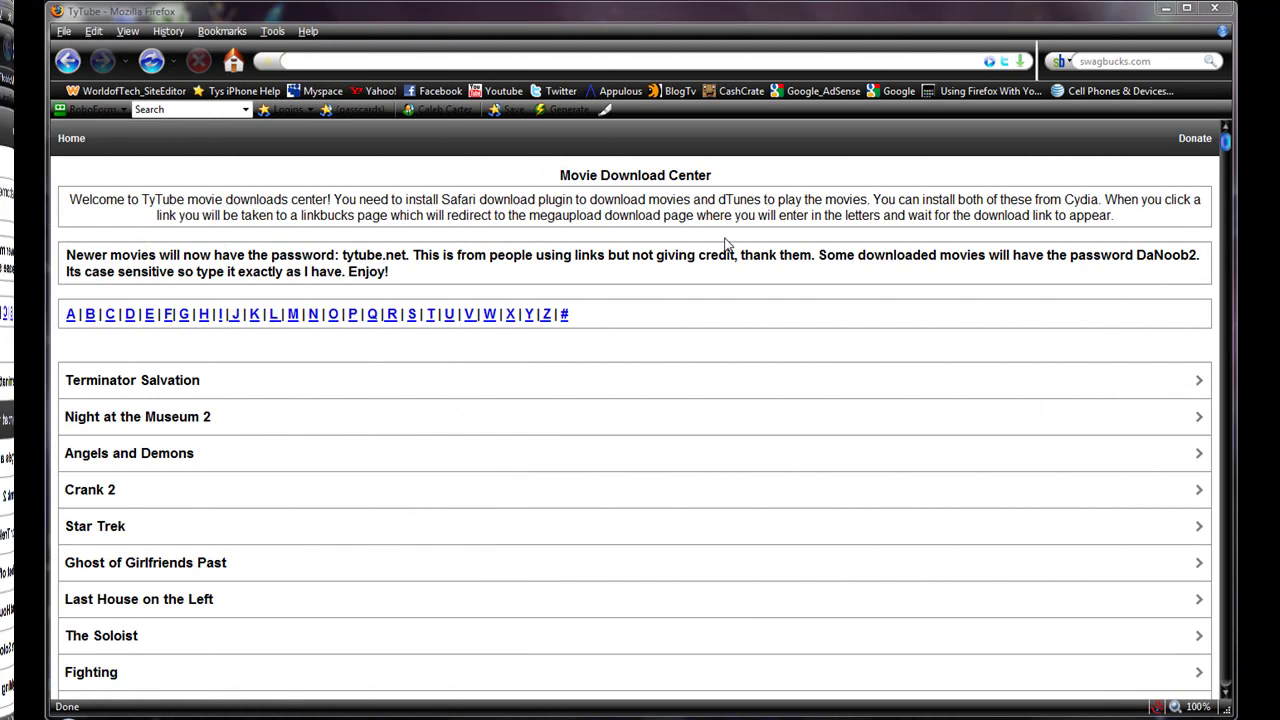
Return to about:config past the warranty warning and scroll down to general.useragent.override.
click(590, 62)
text(about:config)
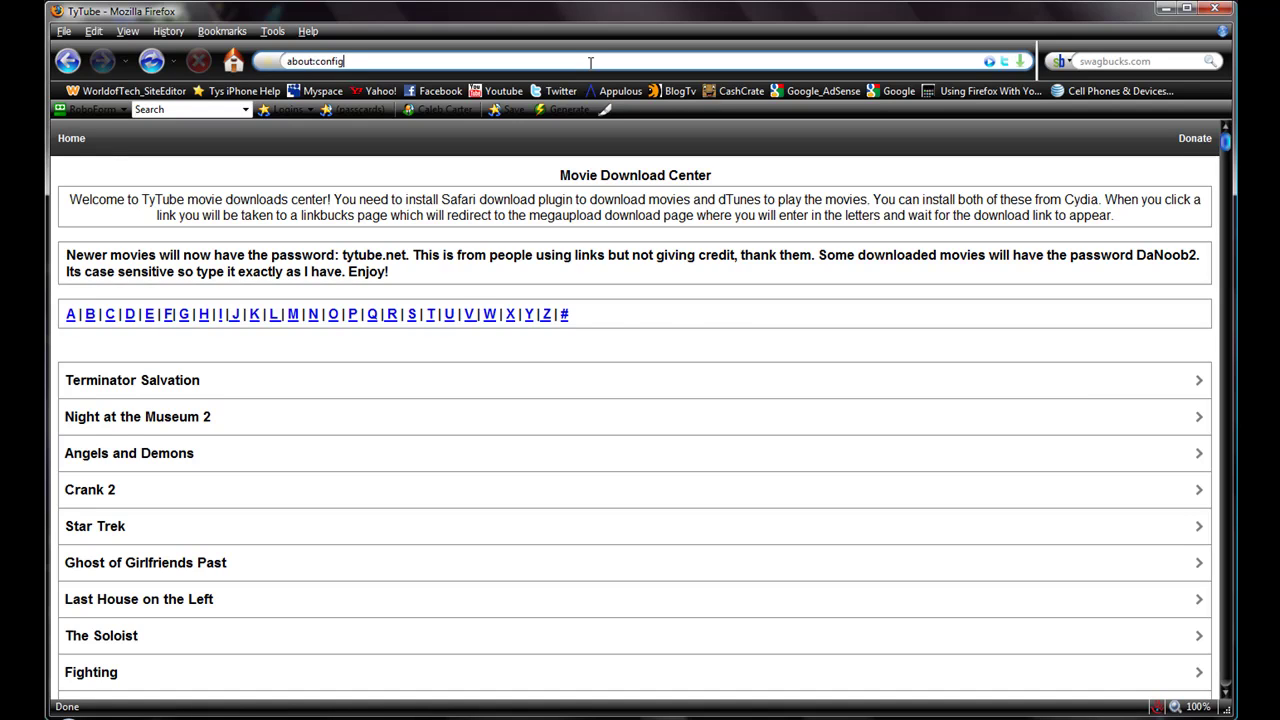
key(Return)
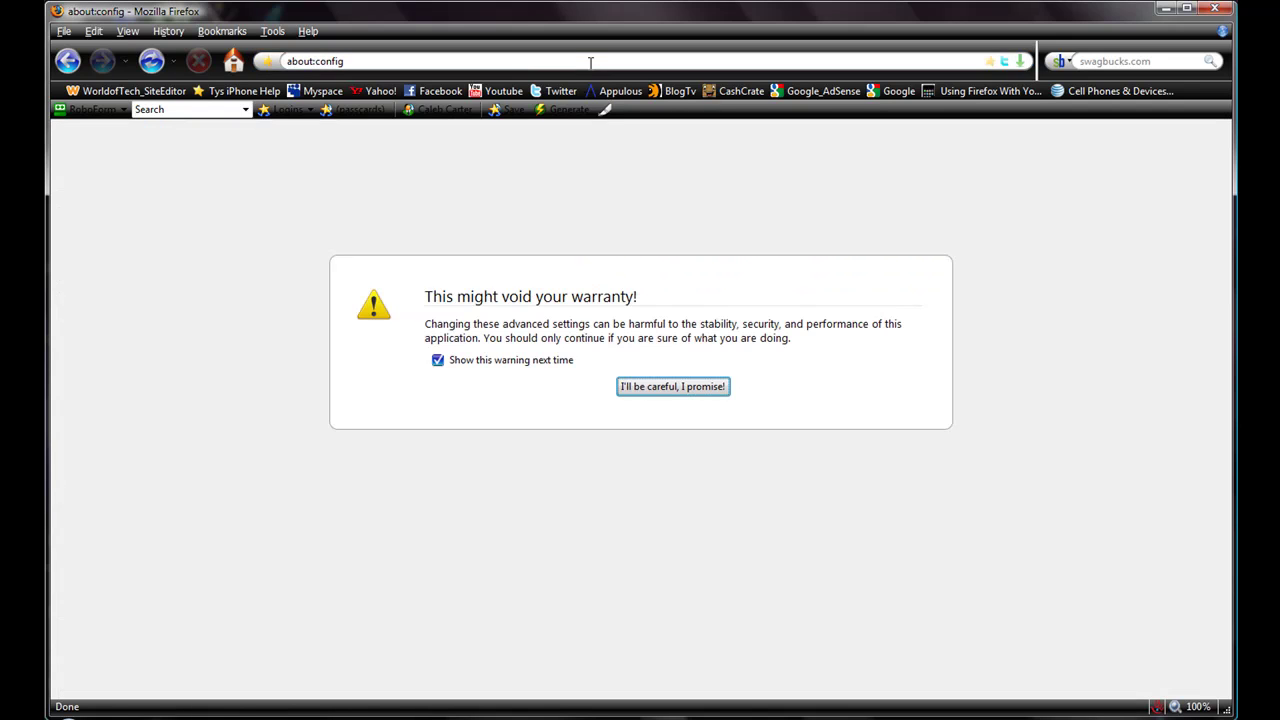
click(650, 389)
scroll(598, 430, down, 20)
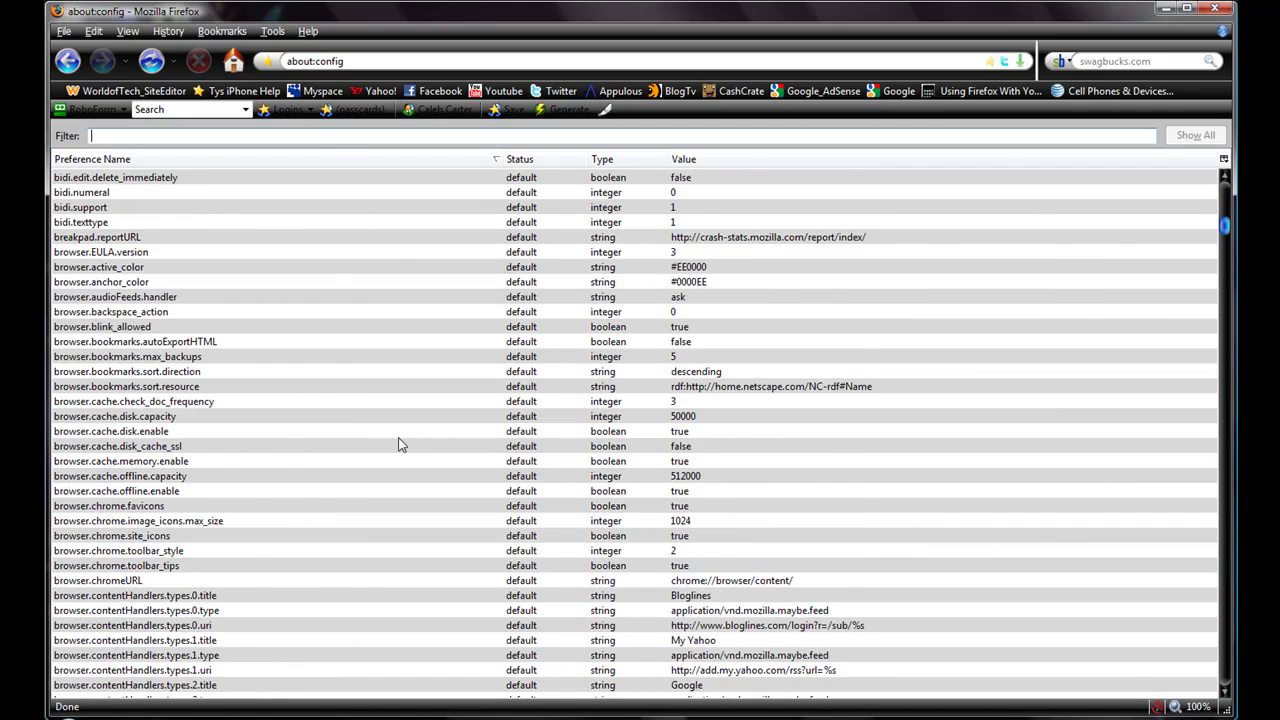
scroll(398, 445, down, 20)
scroll(62, 401, down, 20)
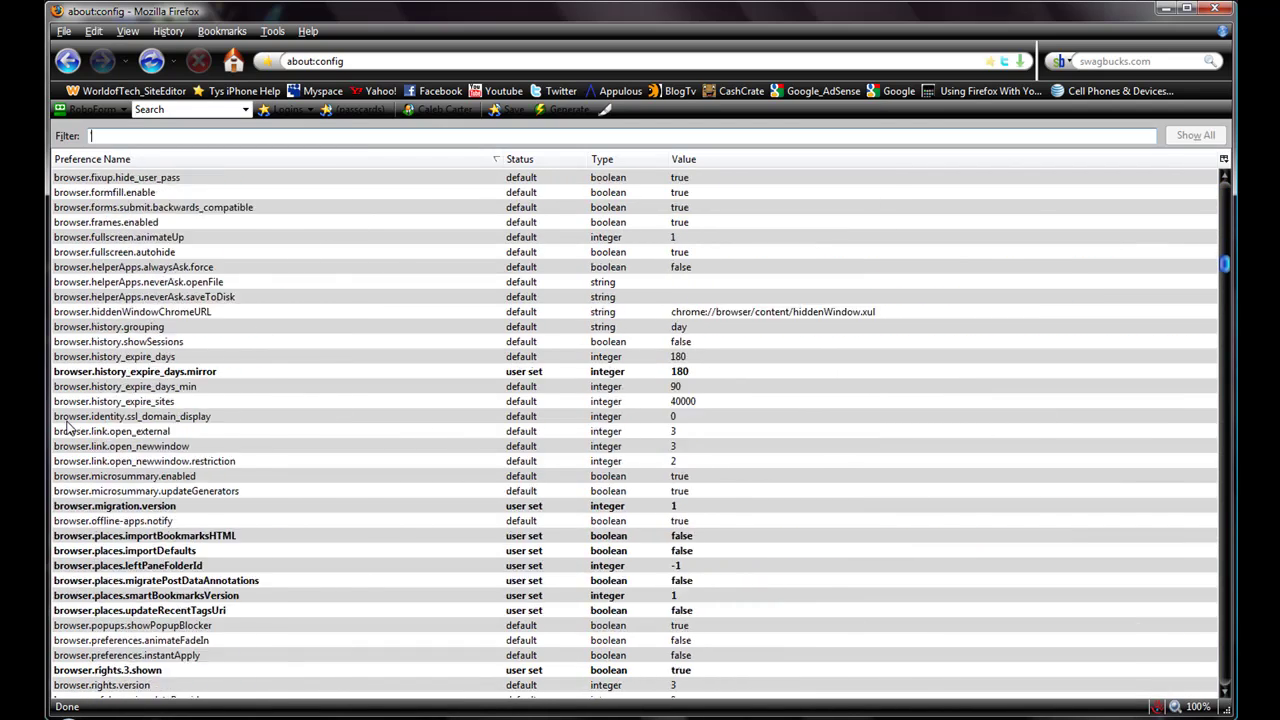
scroll(66, 428, down, 20)
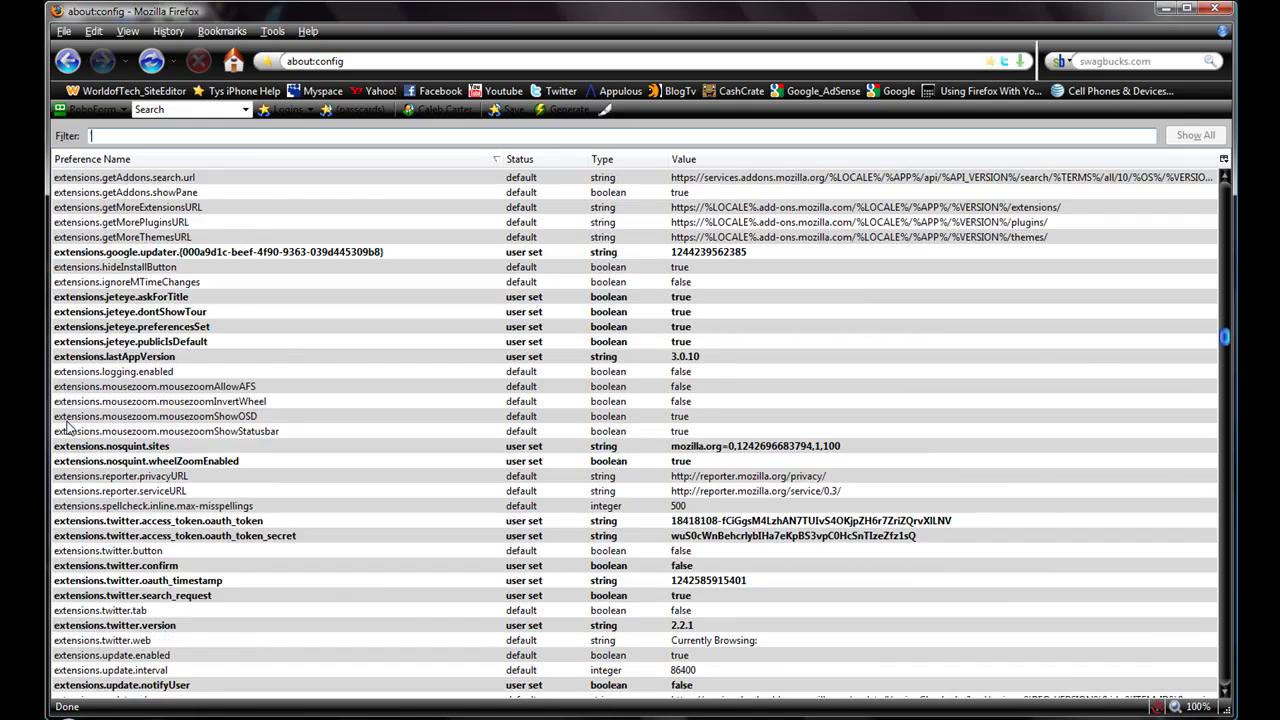
scroll(66, 428, down, 20)
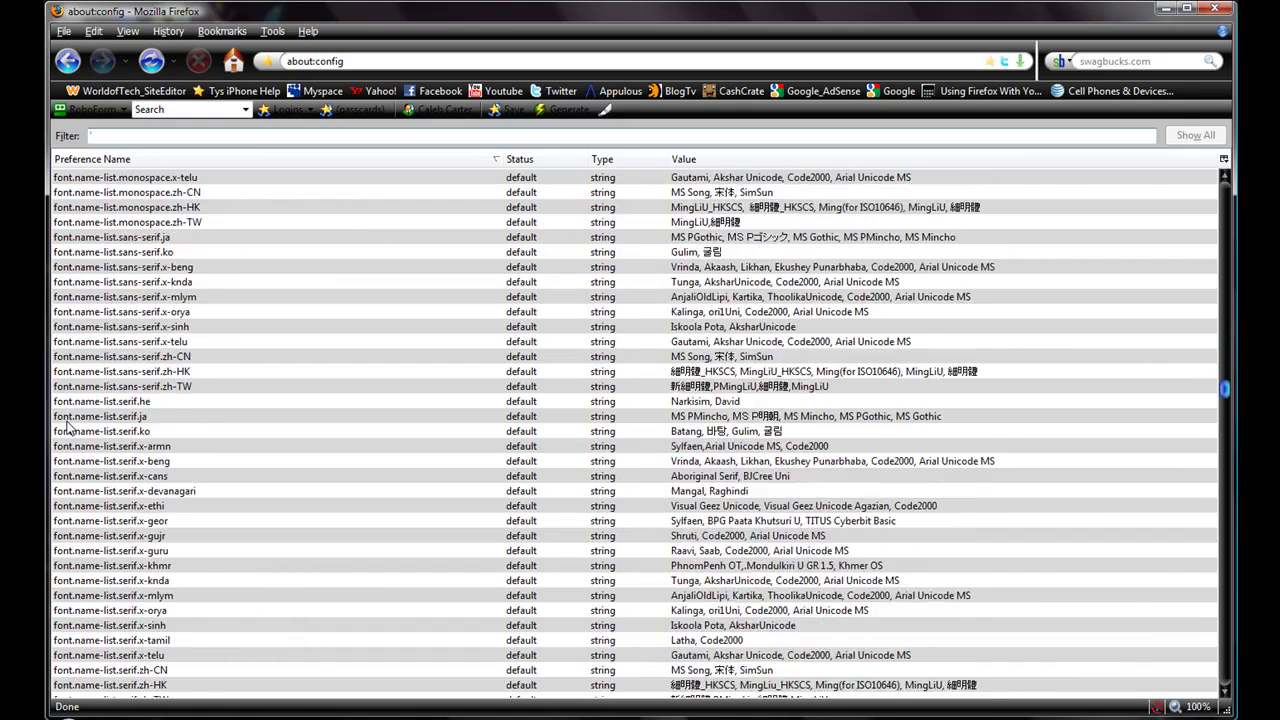
scroll(66, 428, down, 20)
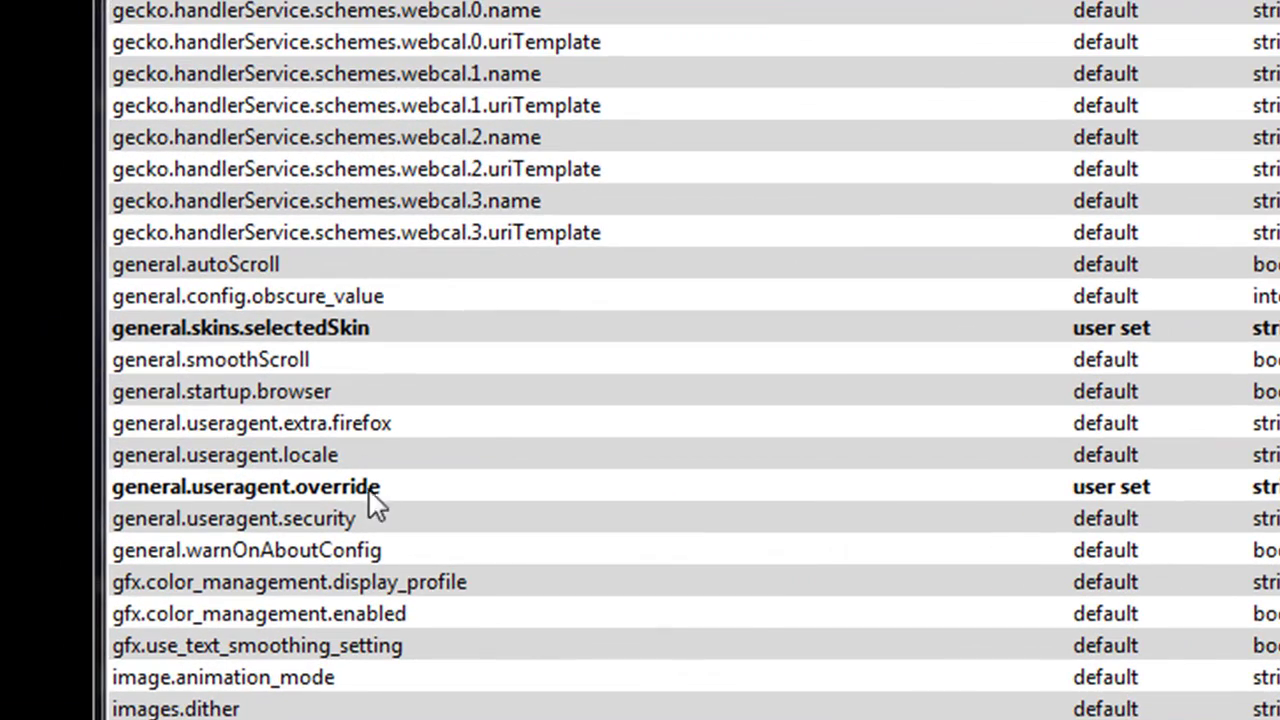
Reset general.useragent.override to its default value.
right_click(421, 490)
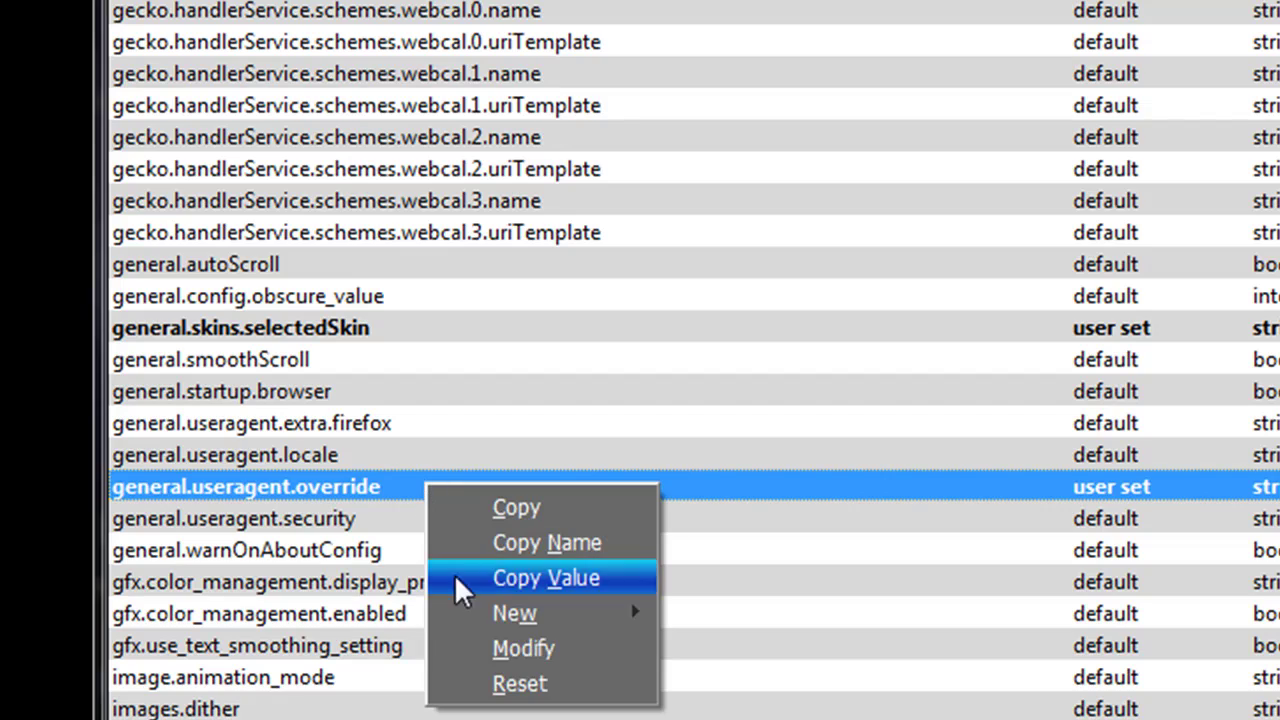
click(520, 684)
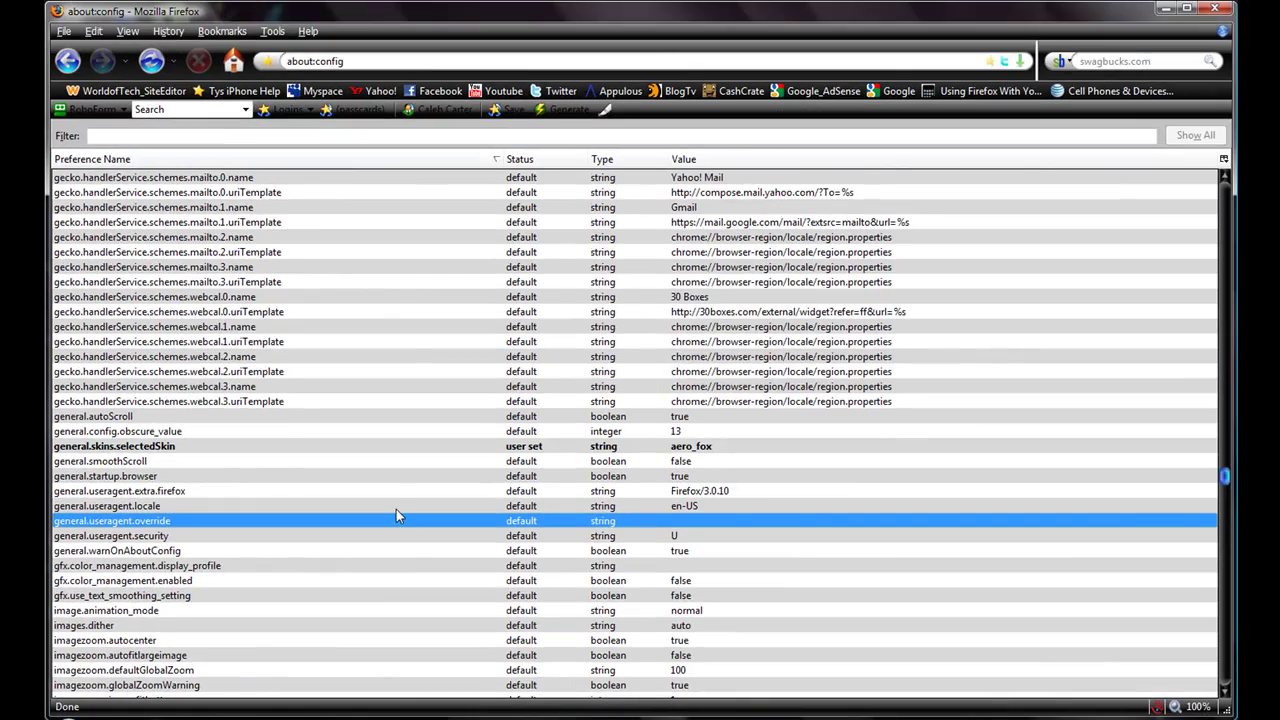
scroll(396, 515, up, 15)
Reload tytube.net and briefly highlight the desktop-version notice text, then deselect it.
click(380, 60)
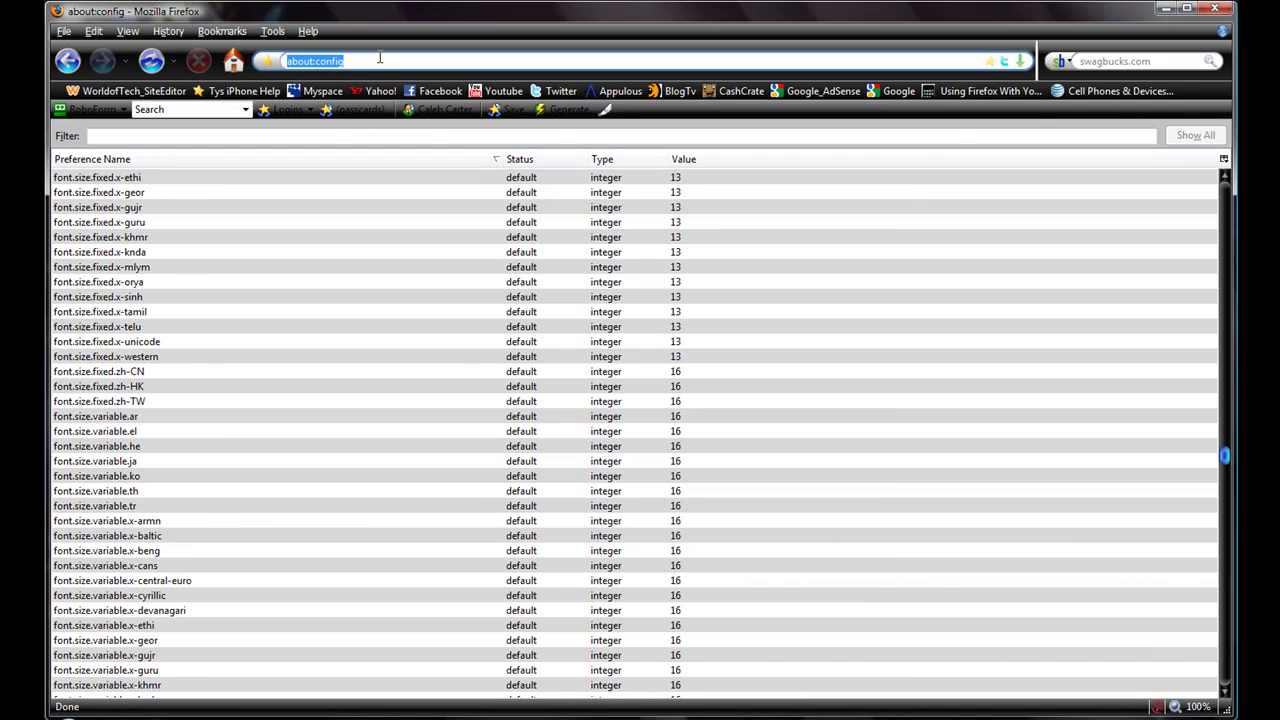
text(tytube.net)
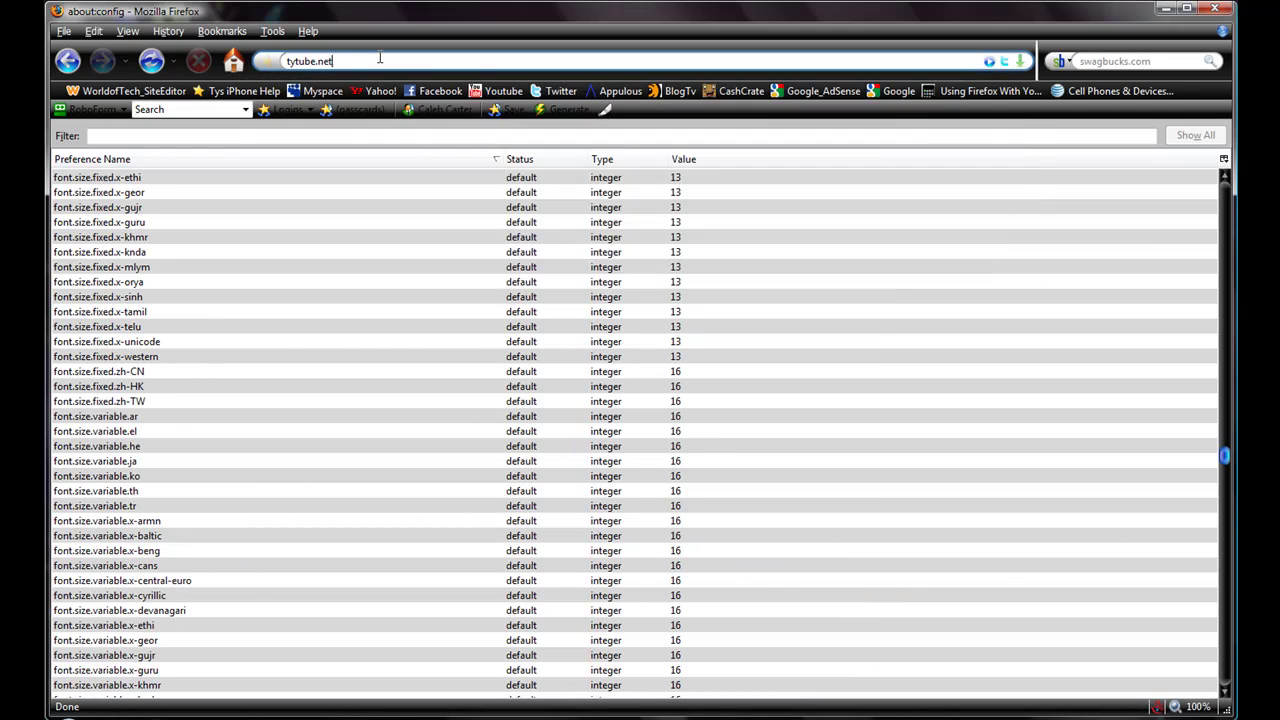
key(Return)
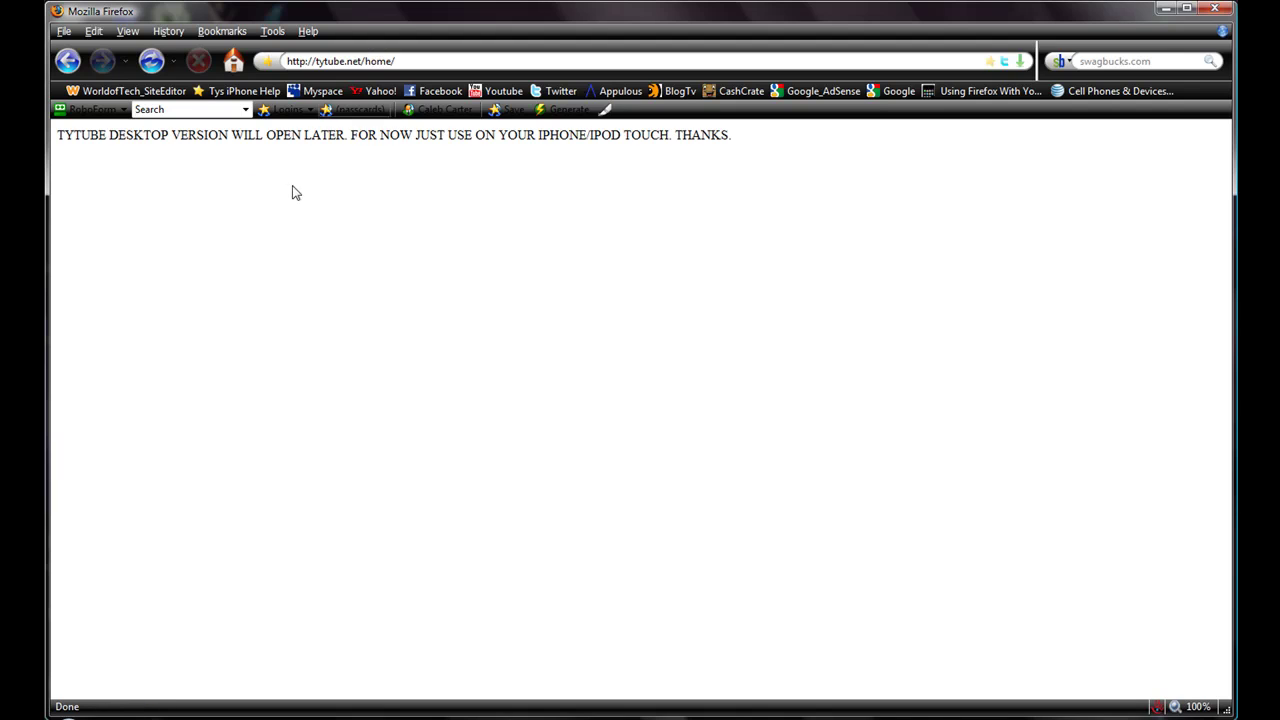
drag(171, 144, 500, 154)
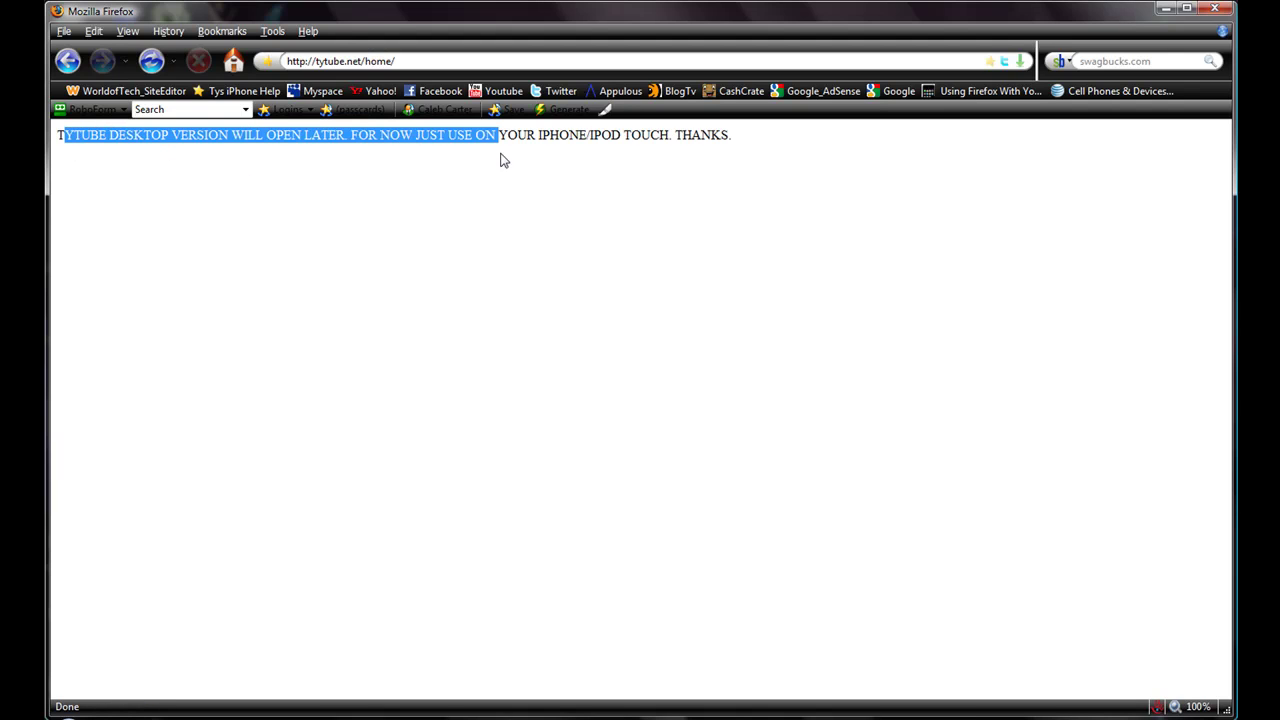
click(514, 139)
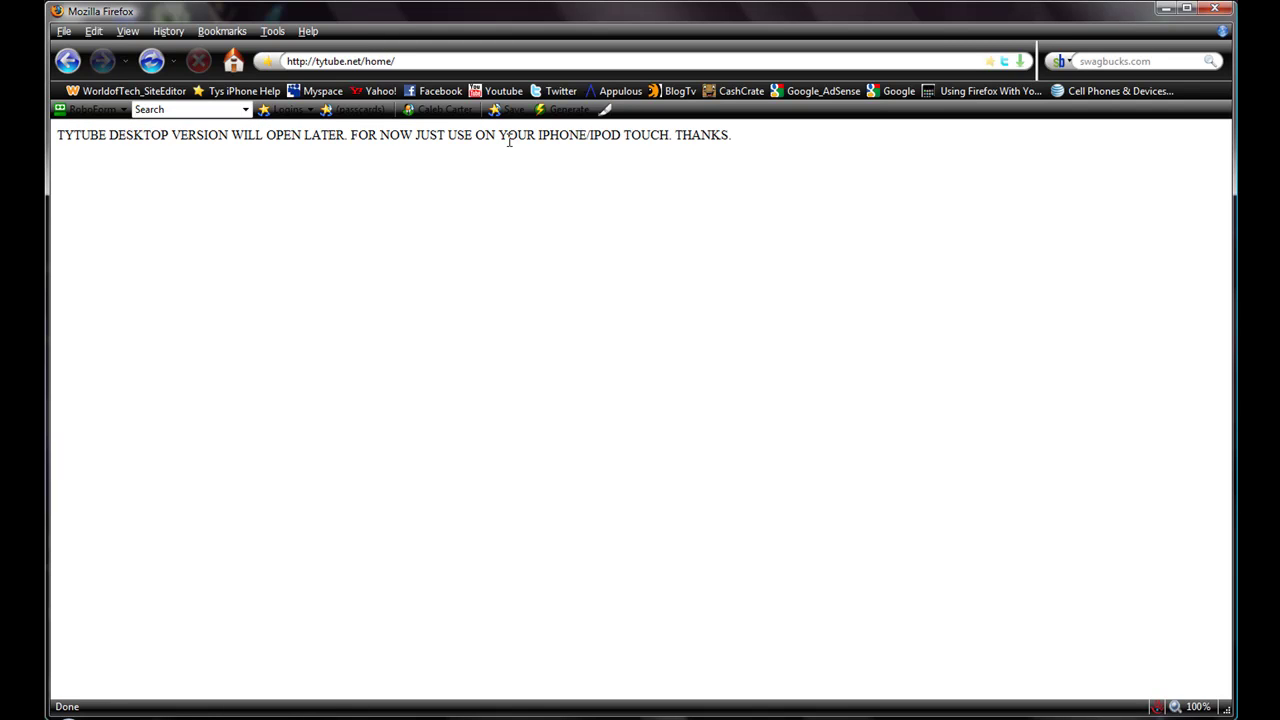